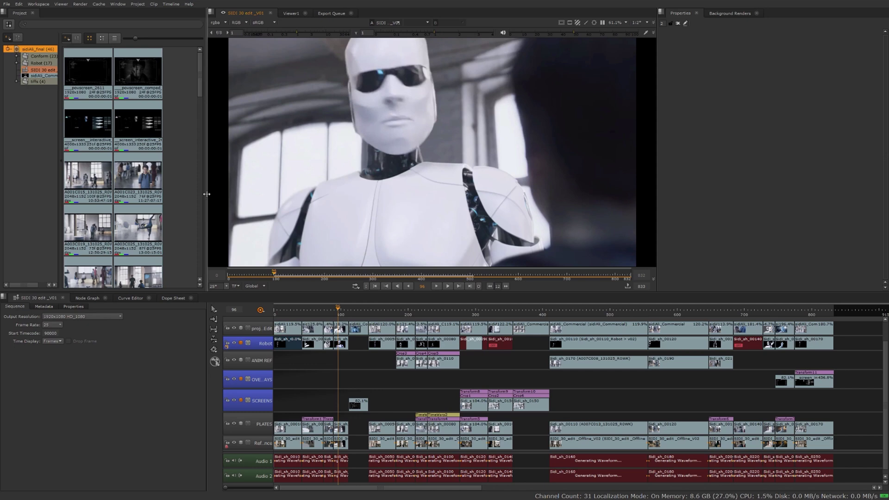
Widen the bin, enlarge the viewer, and give the A001C023 clip its own viewer pane on the right.
{"action": "mouse_move", "coordinate": [207, 194]}
{"action": "left_mouse_down"}
{"action": "mouse_move", "coordinate": [470, 195]}
{"action": "mouse_move", "coordinate": [143, 197]}
{"action": "mouse_move", "coordinate": [208, 197]}
{"action": "left_mouse_up"}
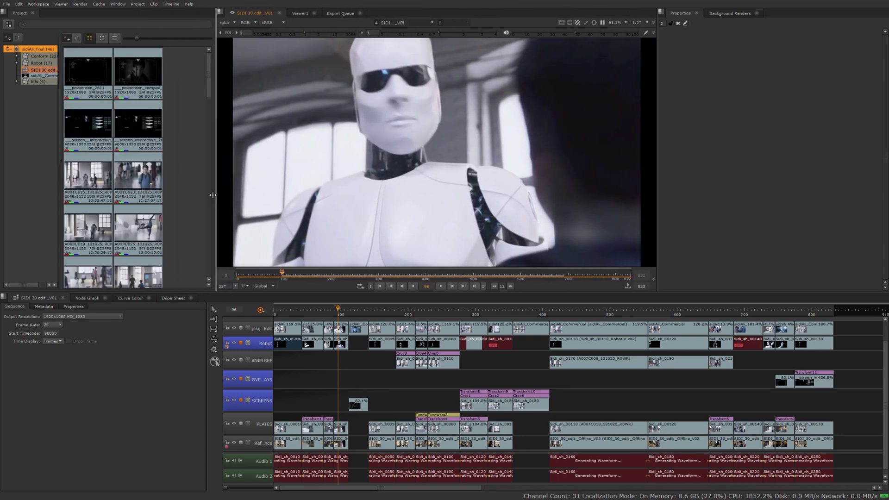
{"action": "left_click_drag", "start_coordinate": [285, 294], "coordinate": [331, 307]}
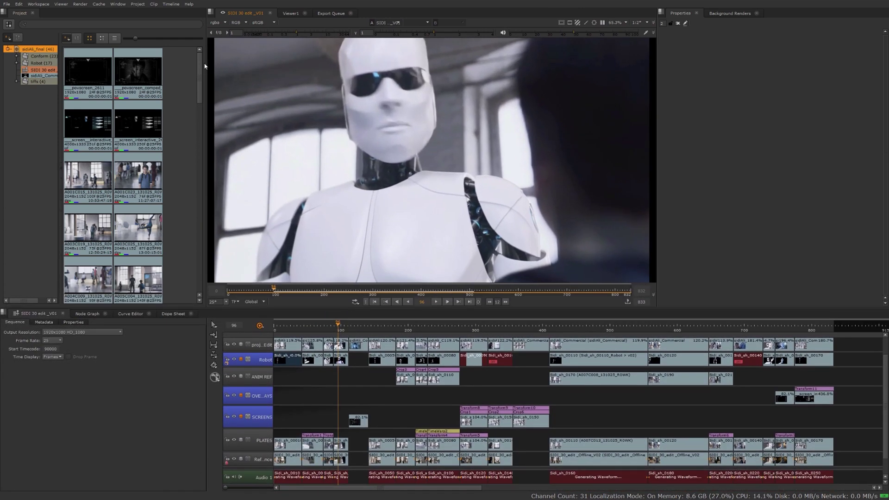
{"action": "double_click", "coordinate": [128, 173]}
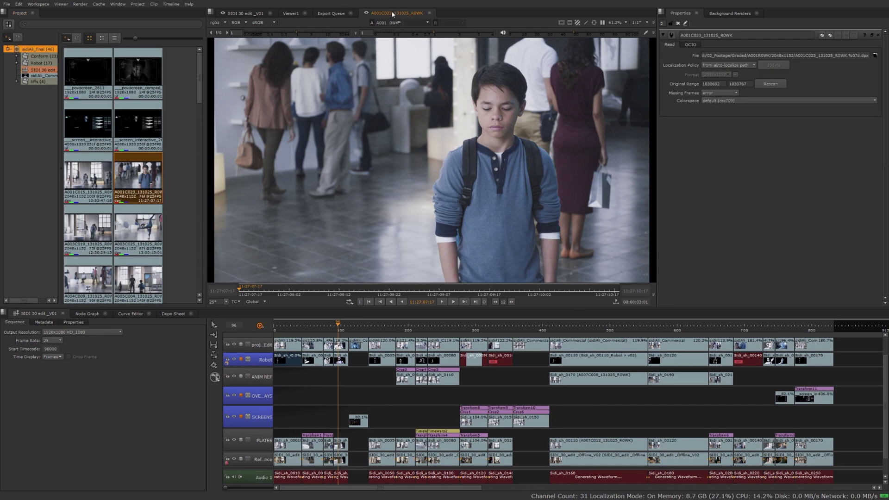
{"action": "left_click_drag", "start_coordinate": [392, 13], "coordinate": [794, 18]}
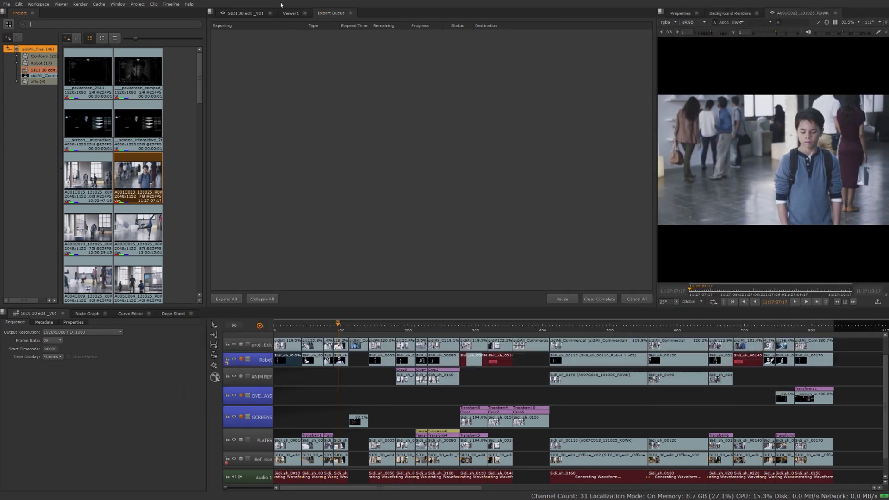
Tear the Export Queue out into its own pane, keeping the SIDI 30 edit sequence shown.
{"action": "left_click", "coordinate": [246, 13]}
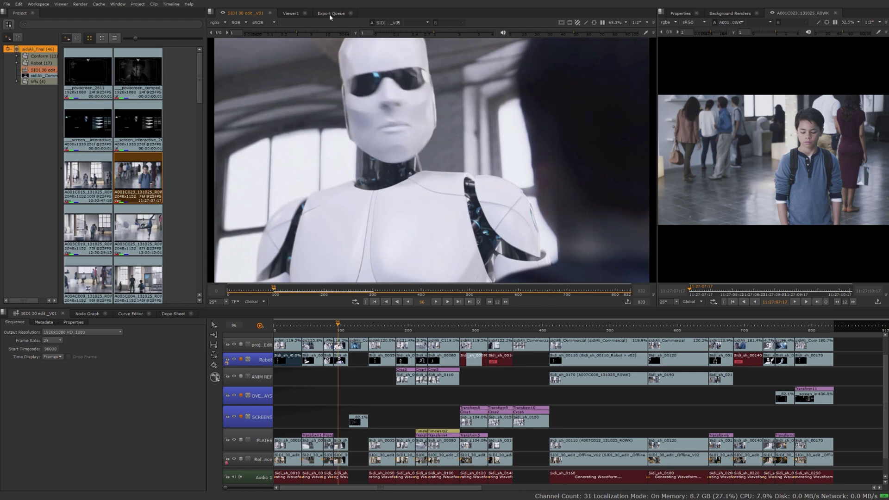
{"action": "left_click_drag", "start_coordinate": [330, 14], "coordinate": [649, 63]}
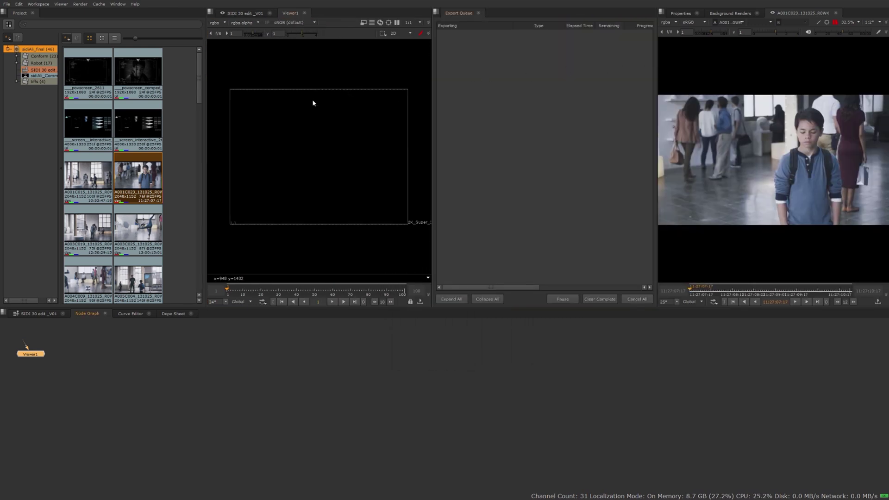
{"action": "left_click", "coordinate": [34, 317]}
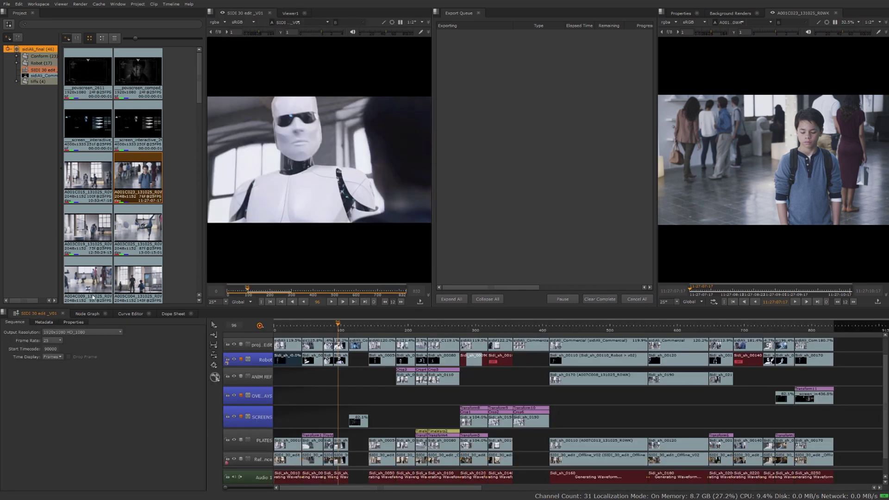
Add a Script Editor panel to the Export Queue's pane.
{"action": "right_click", "coordinate": [532, 15]}
{"action": "mouse_move", "coordinate": [567, 72]}
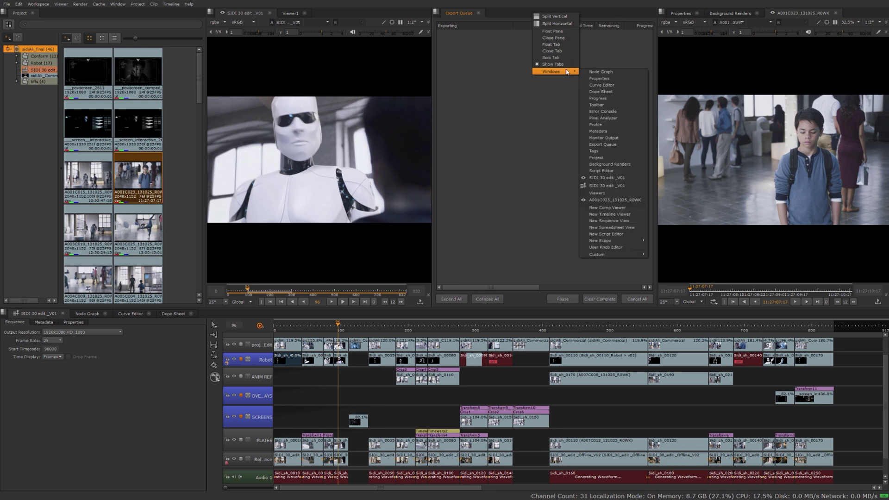
{"action": "left_click", "coordinate": [625, 171]}
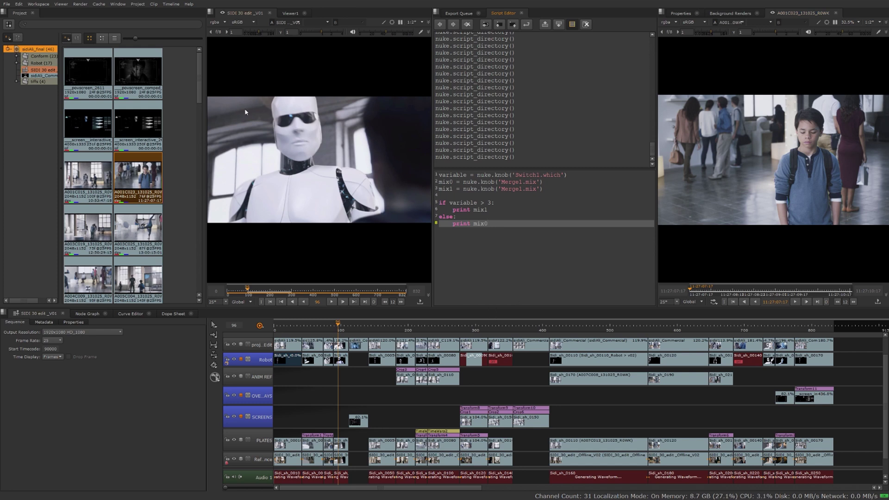
Start saving the layout as a workspace with no shortcut, then cancel.
{"action": "left_click", "coordinate": [37, 4]}
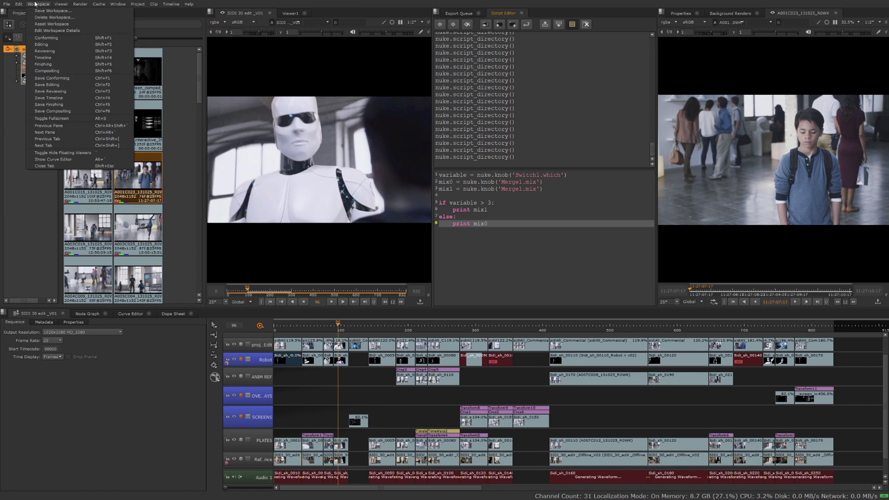
{"action": "left_click", "coordinate": [52, 10]}
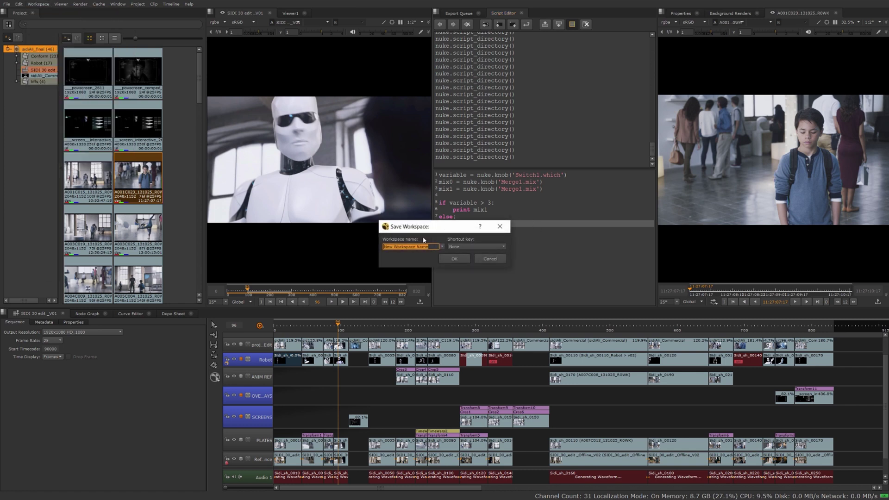
{"action": "left_click", "coordinate": [485, 246]}
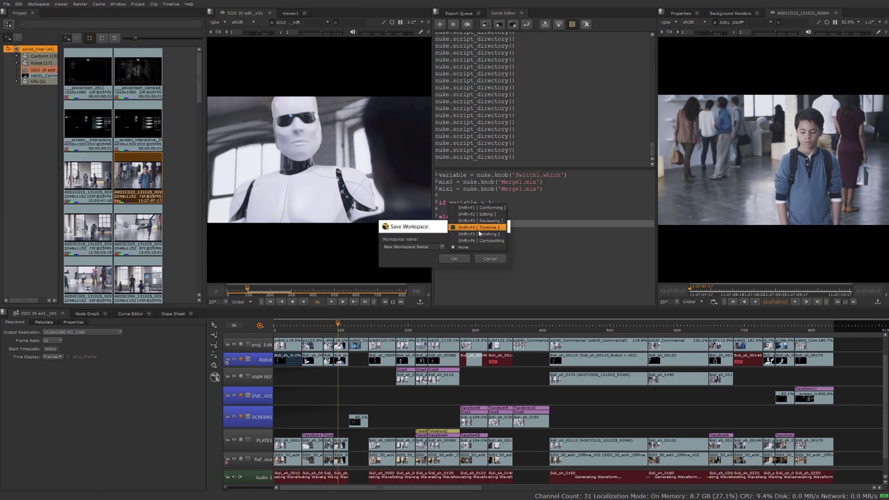
{"action": "left_click", "coordinate": [425, 259]}
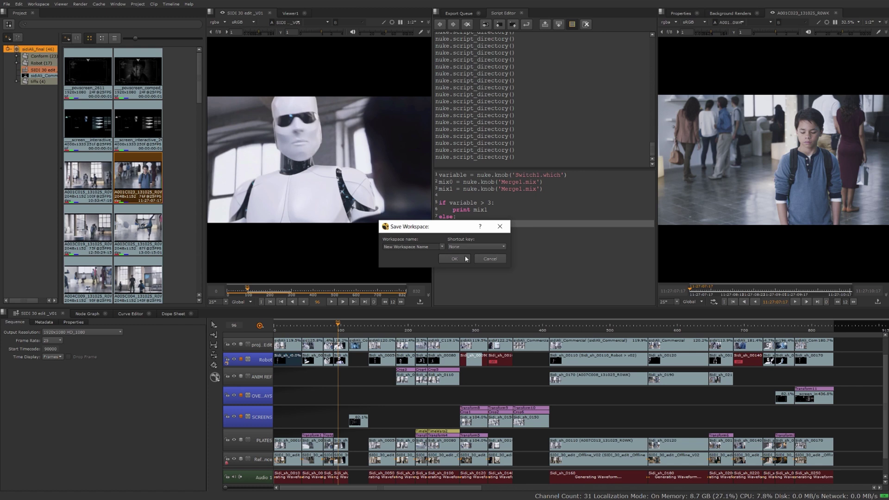
{"action": "left_click", "coordinate": [500, 259]}
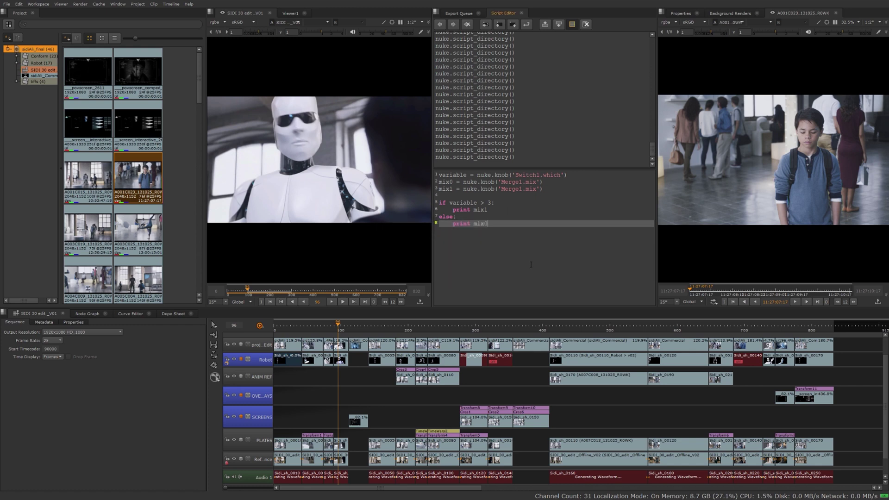
Switch to the Conforming workspace and select event 010 in the event list.
{"action": "left_click", "coordinate": [39, 4]}
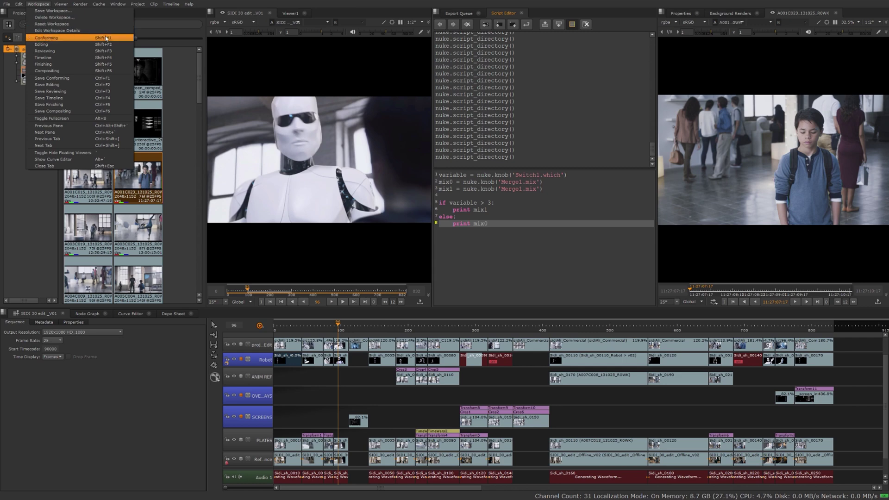
{"action": "left_click", "coordinate": [69, 39]}
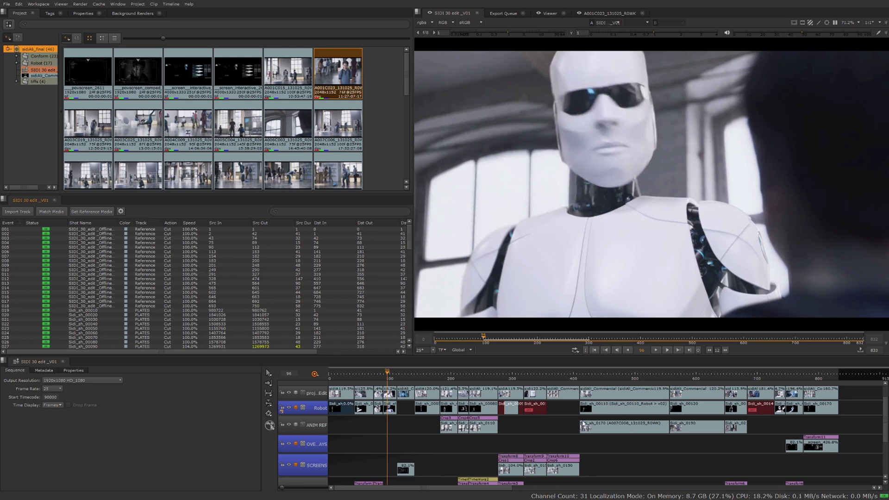
{"action": "left_click", "coordinate": [81, 271]}
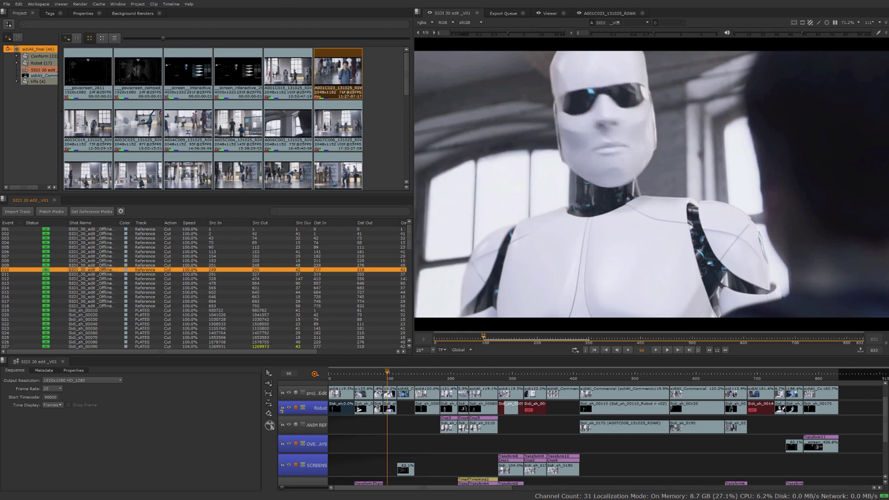
Select the sidiAli_Commercial clip on proj_Edit, then event 020, the first PLATES shot.
{"action": "scroll", "coordinate": [523, 440], "scroll_direction": "down", "scroll_amount": 3}
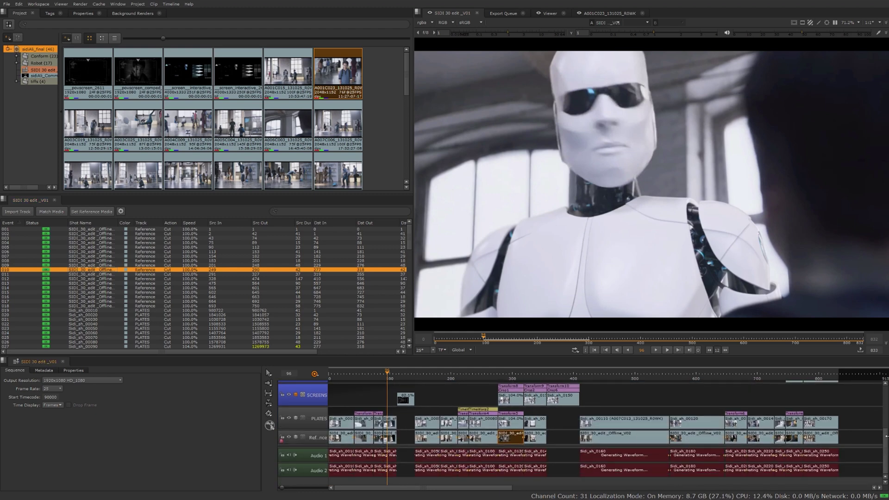
{"action": "scroll", "coordinate": [684, 402], "scroll_direction": "up", "scroll_amount": 5}
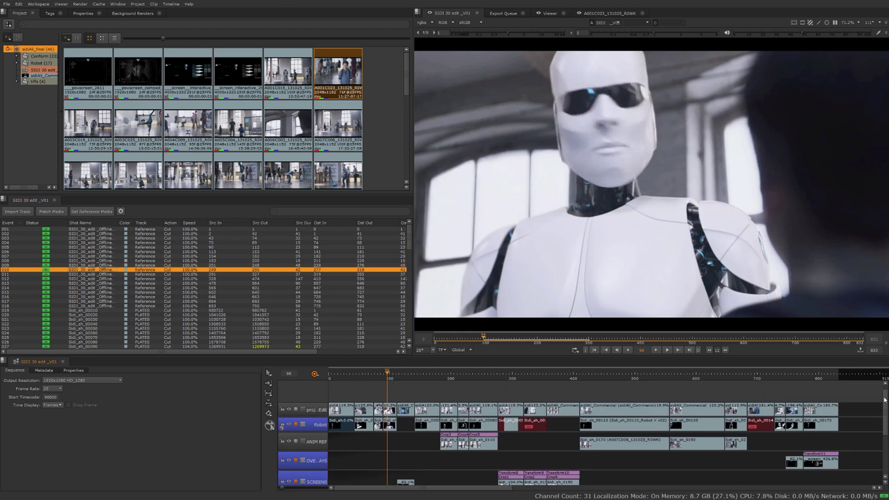
{"action": "left_click", "coordinate": [639, 412]}
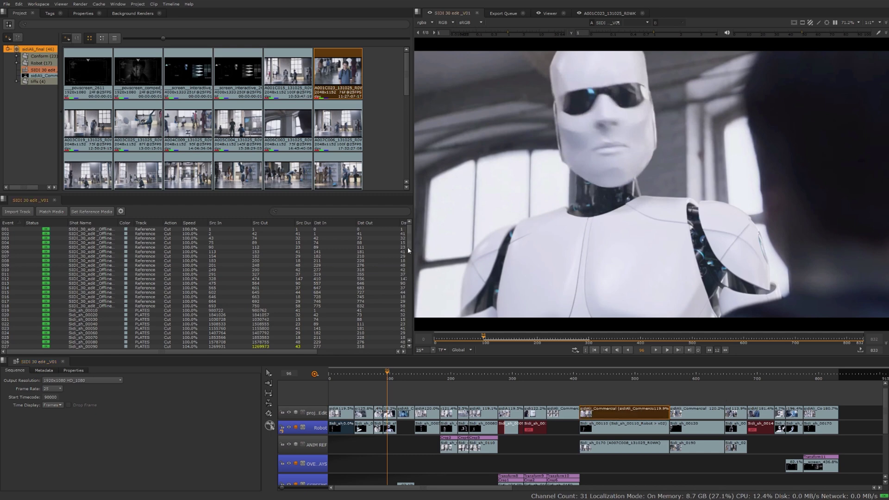
{"action": "mouse_move", "coordinate": [408, 250]}
{"action": "left_mouse_down"}
{"action": "mouse_move", "coordinate": [403, 303]}
{"action": "mouse_move", "coordinate": [412, 249]}
{"action": "left_mouse_up"}
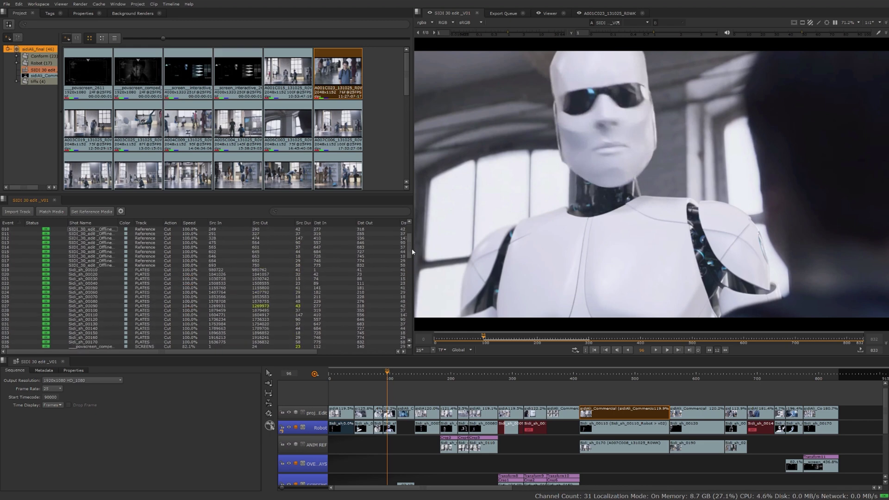
{"action": "left_click", "coordinate": [105, 275]}
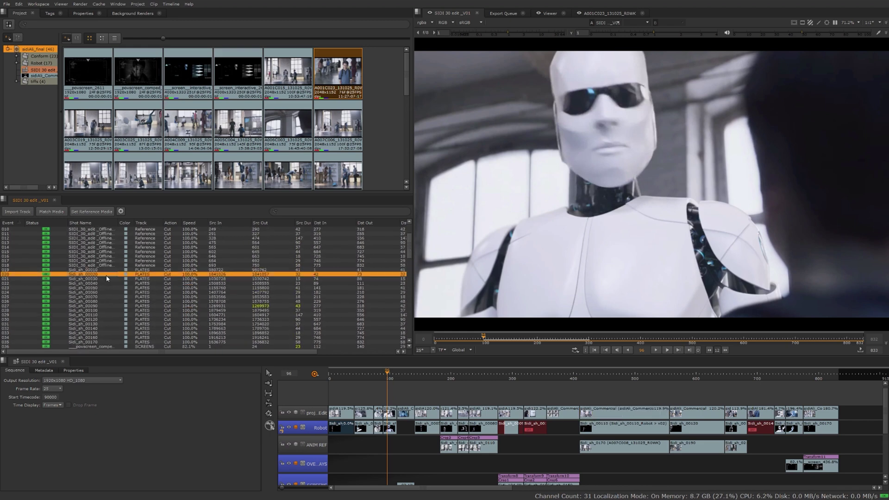
Set PLATES events 020–035 to 150% speed.
{"action": "left_click_drag", "start_coordinate": [106, 278], "coordinate": [172, 343]}
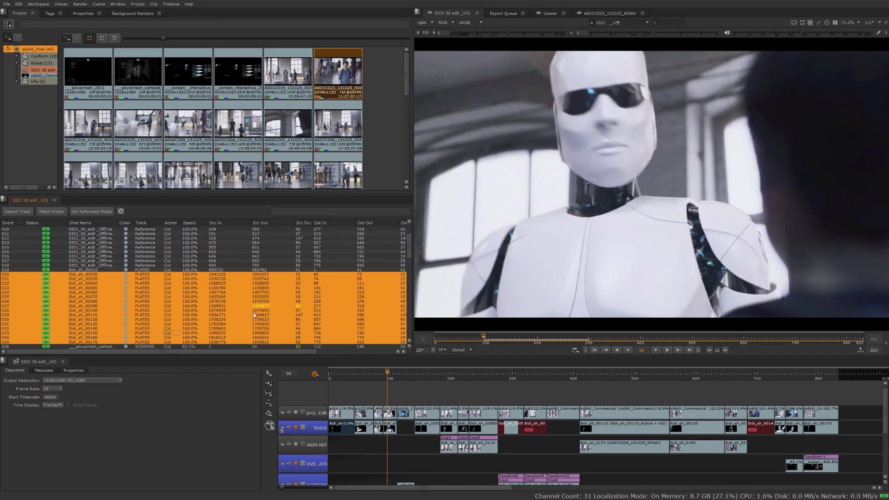
{"action": "double_click", "coordinate": [195, 275]}
{"action": "type", "text": "150"}
{"action": "key", "text": "Return"}
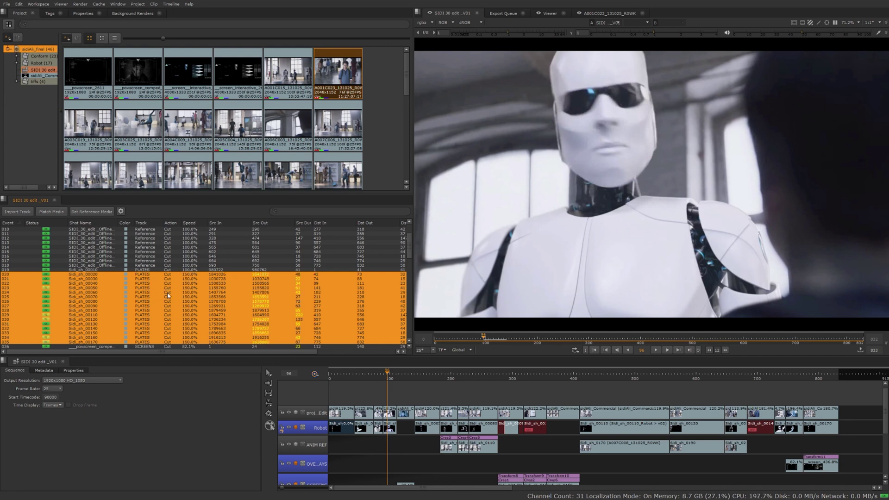
Put the PLATES events back to 100% speed.
{"action": "double_click", "coordinate": [184, 275]}
{"action": "type", "text": "100"}
{"action": "key", "text": "Return"}
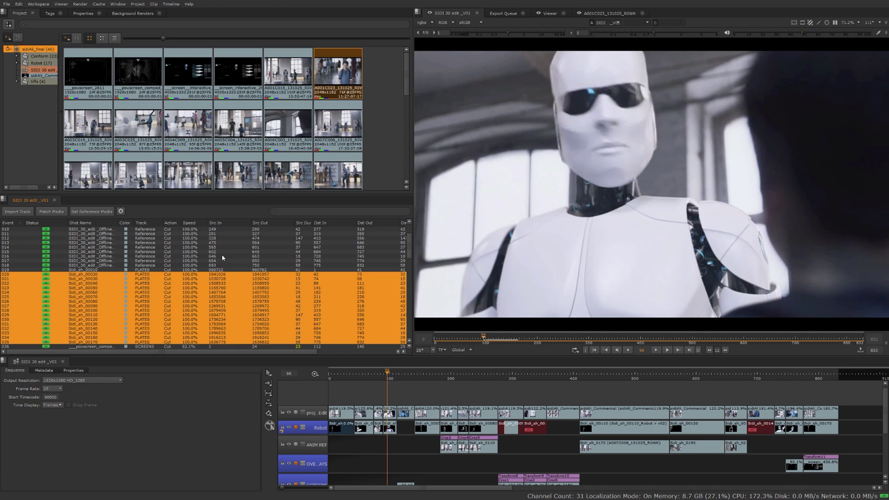
Switch to the Editing workspace, then to the one with histogram and waveform scopes.
{"action": "left_click", "coordinate": [46, 5]}
{"action": "left_click", "coordinate": [42, 44]}
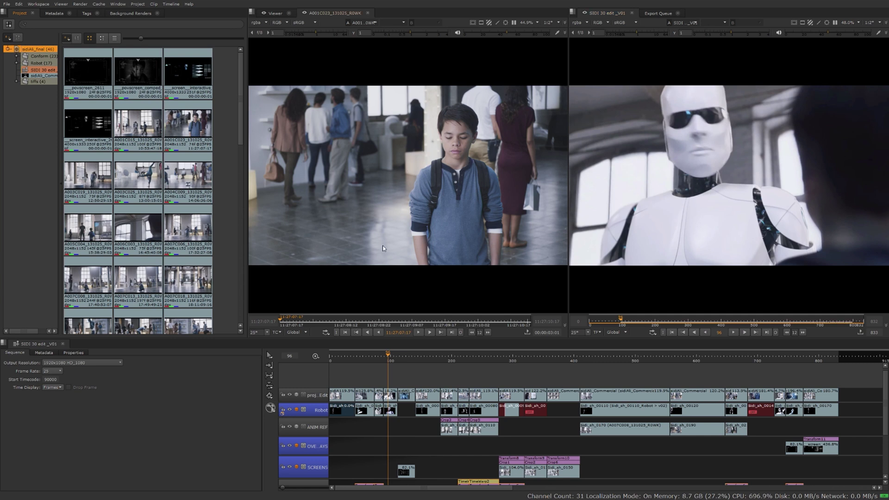
{"action": "left_click", "coordinate": [38, 3]}
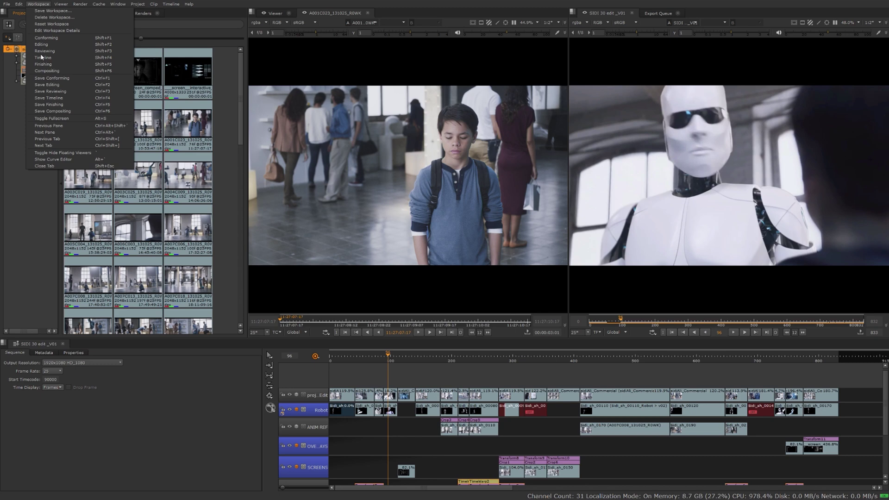
{"action": "left_click", "coordinate": [43, 49]}
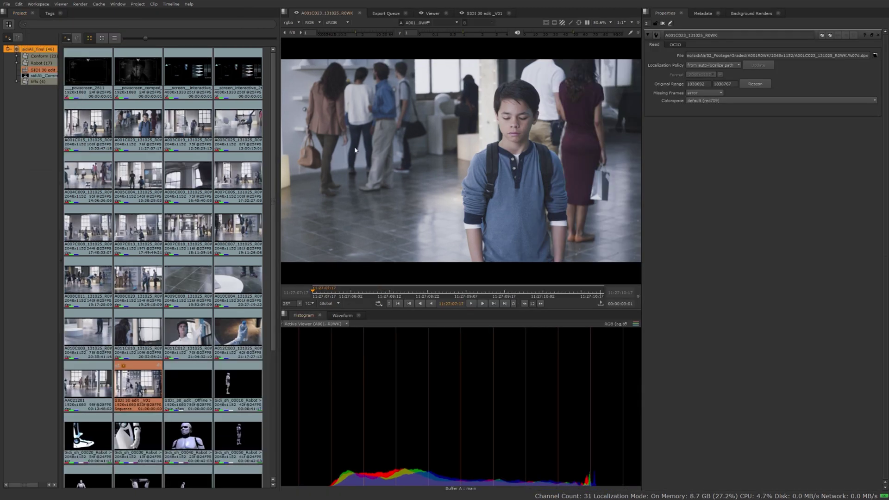
Try two more timeline layouts and show the SIDI 30 edit _V01 sequence in the viewer.
{"action": "left_click", "coordinate": [39, 4]}
{"action": "left_click", "coordinate": [51, 54]}
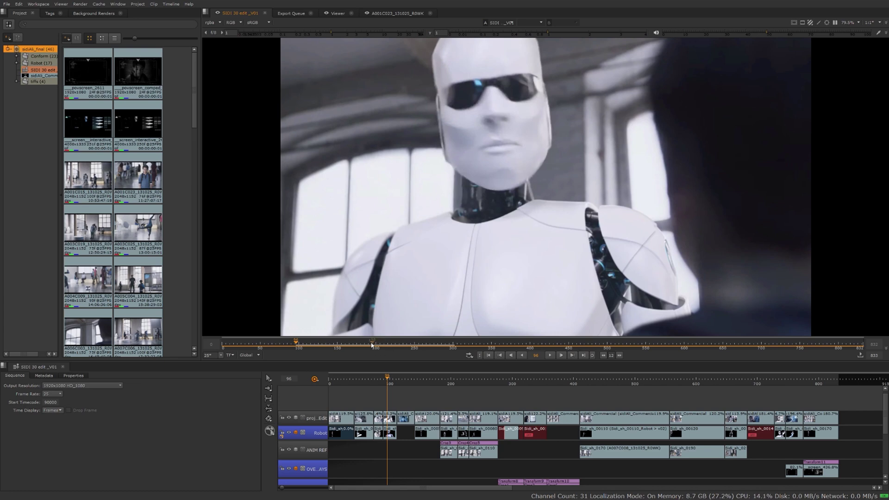
{"action": "left_click", "coordinate": [39, 5]}
{"action": "left_click", "coordinate": [58, 66]}
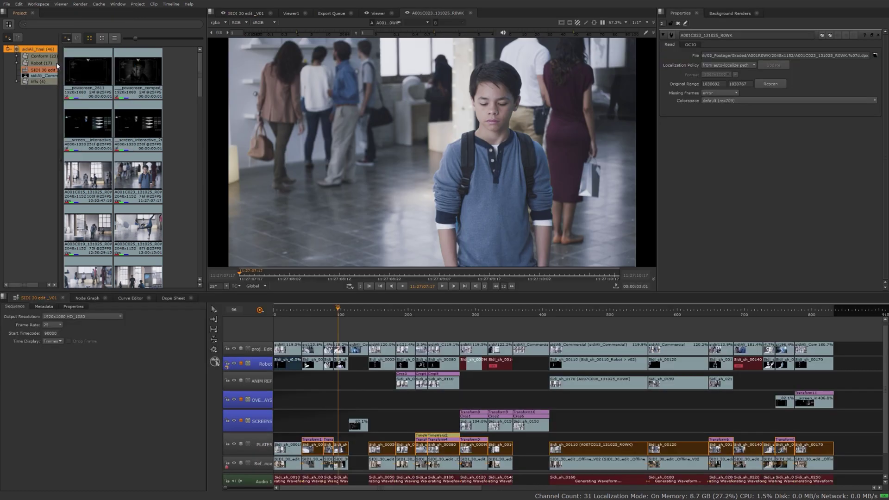
{"action": "left_click", "coordinate": [241, 13]}
{"action": "left_click", "coordinate": [38, 4]}
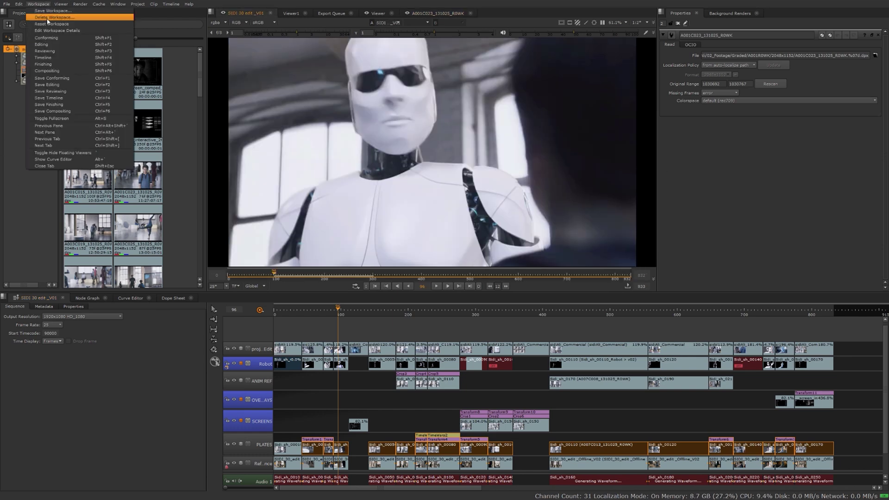
Switch to the Compositing workspace and park the SIDI 30 edit _V01 timeline at frame 215.
{"action": "left_click", "coordinate": [51, 70]}
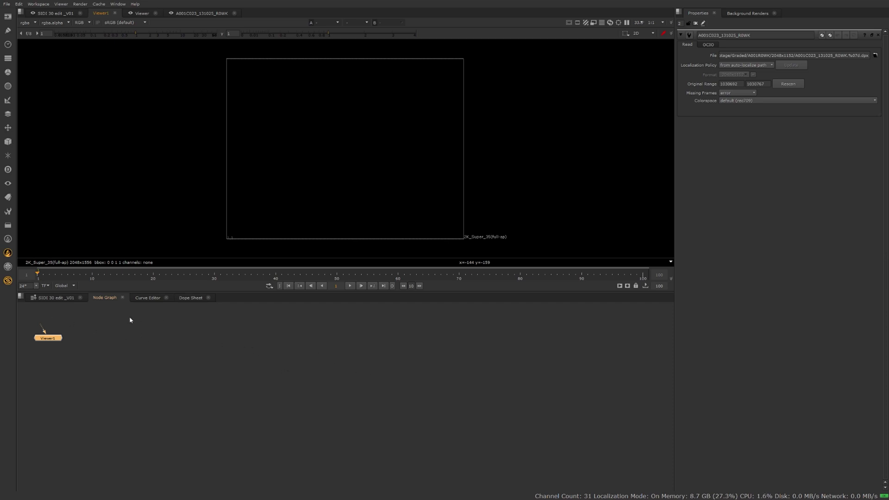
{"action": "left_click", "coordinate": [44, 297]}
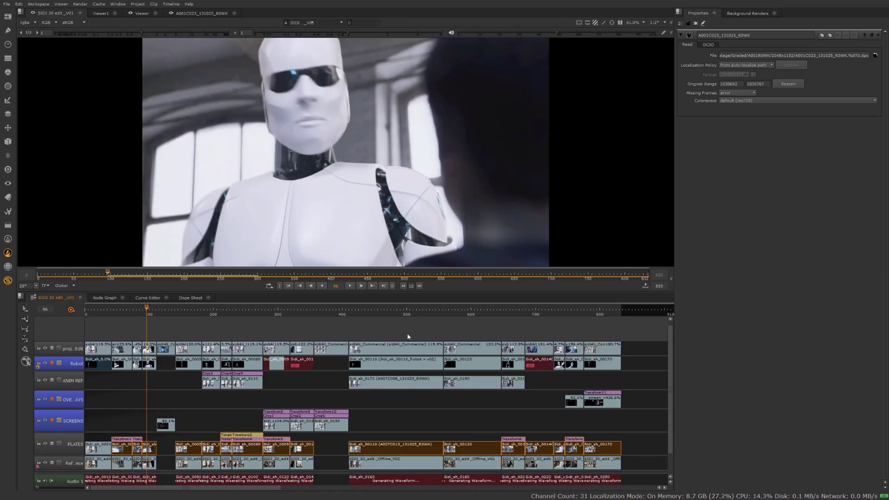
{"action": "left_click", "coordinate": [248, 311]}
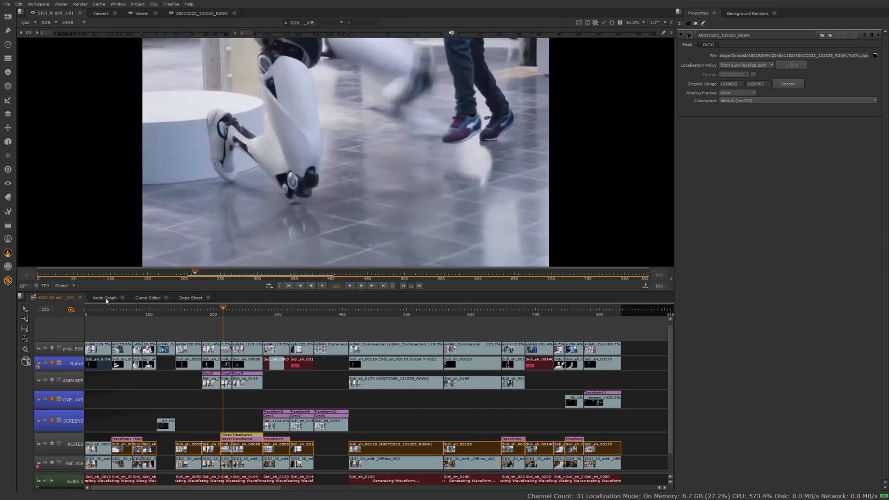
{"action": "key", "text": "shift+F1"}
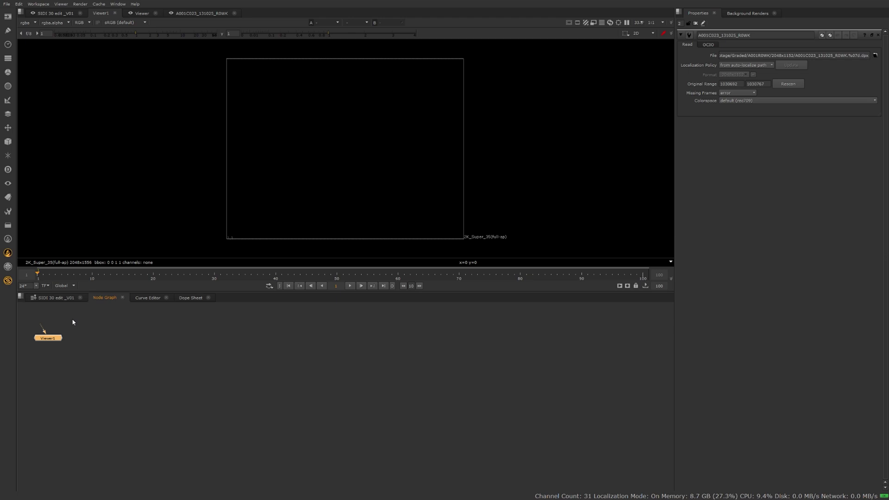
{"action": "left_click", "coordinate": [56, 300]}
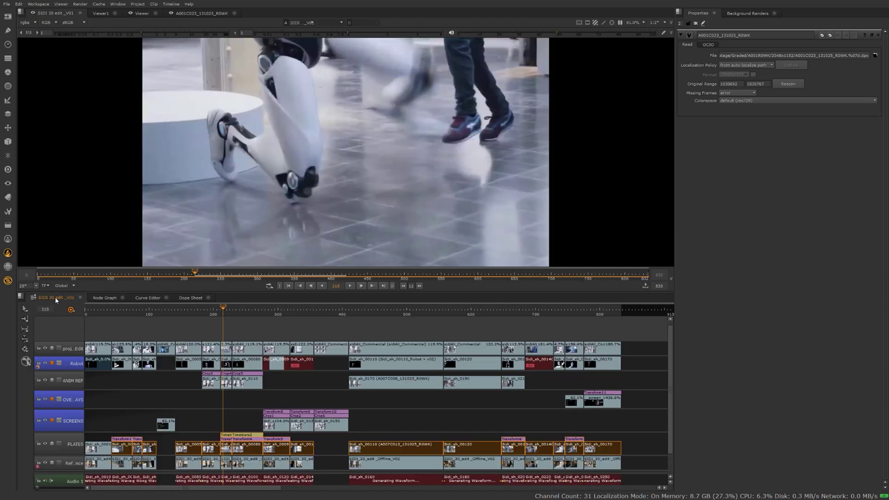
Switch to the Finishing workspace and maximize the project bin to full screen.
{"action": "left_click", "coordinate": [39, 4]}
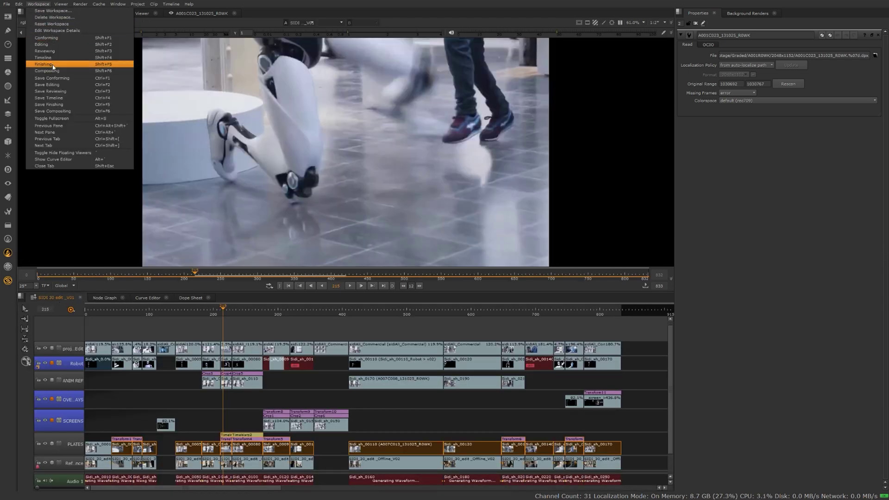
{"action": "left_click", "coordinate": [52, 64]}
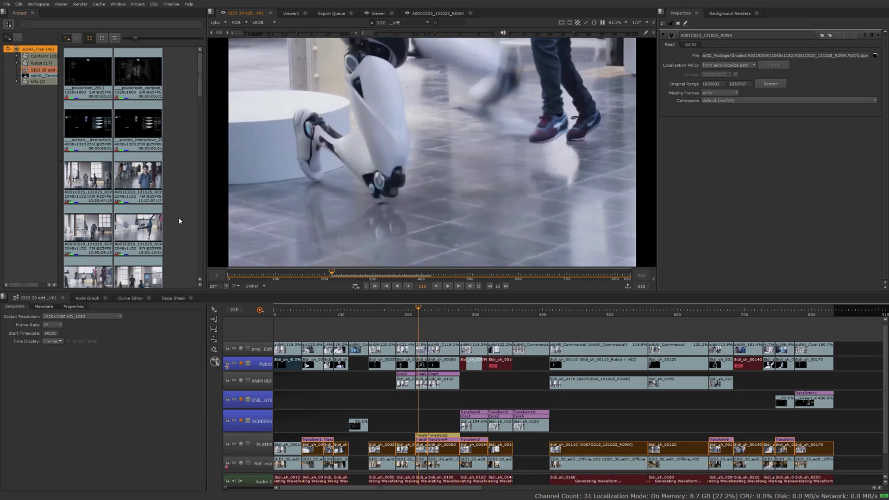
{"action": "key", "text": "grave"}
Widen the bin tree and collapse then re-expand the sidiAli_final bin.
{"action": "left_click_drag", "start_coordinate": [59, 220], "coordinate": [110, 269]}
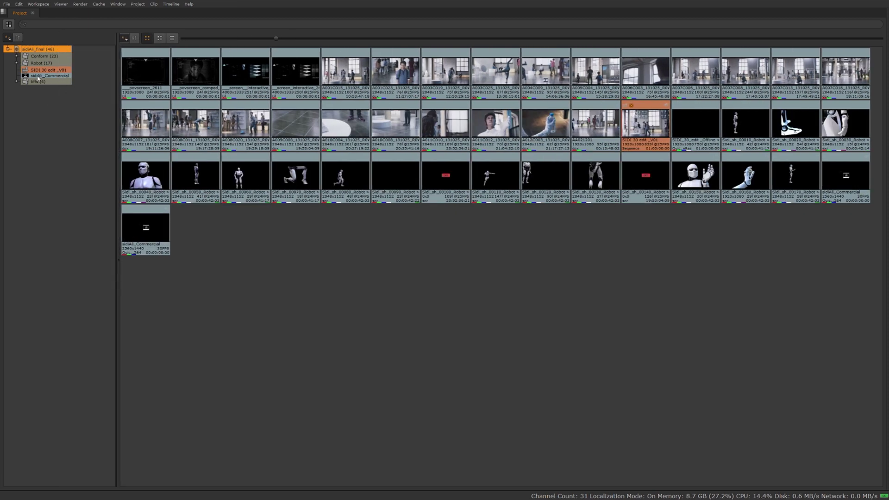
{"action": "left_click", "coordinate": [8, 50]}
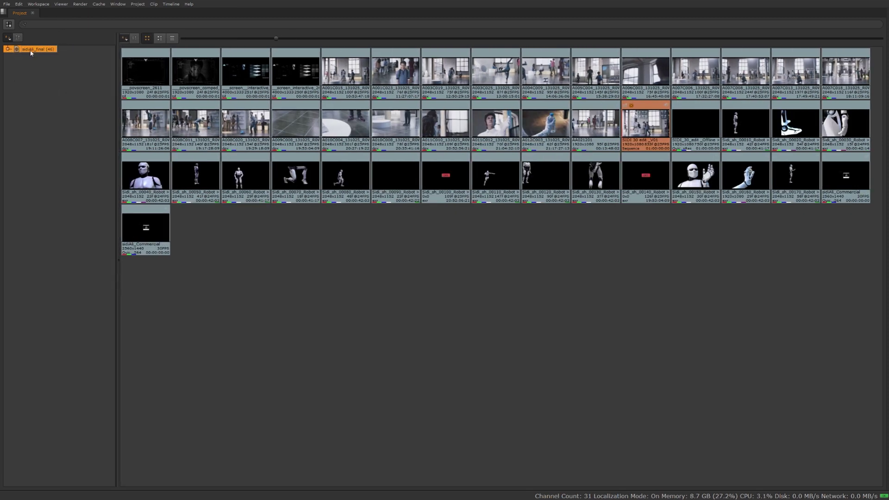
{"action": "left_click", "coordinate": [8, 49]}
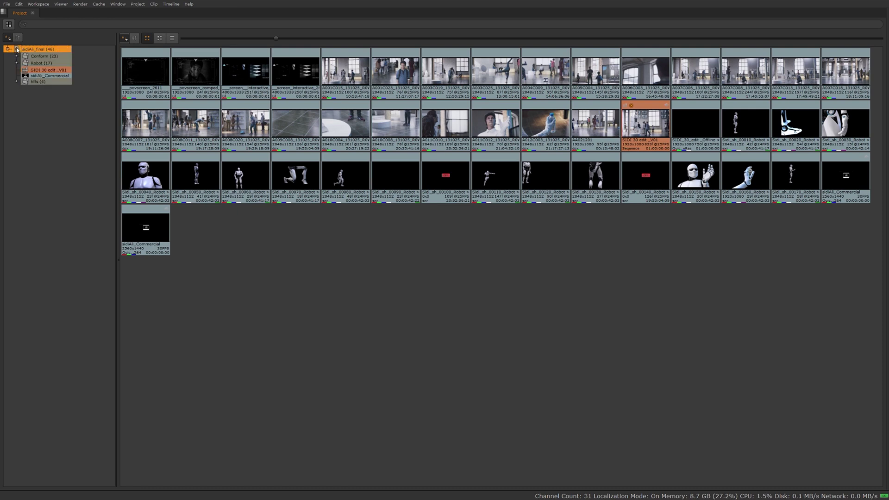
Browse the Conform, Robot, tiffs and SIDI 30 edit _V01 bins, ending on the 46-clip root.
{"action": "left_click", "coordinate": [49, 57]}
{"action": "left_click", "coordinate": [41, 63]}
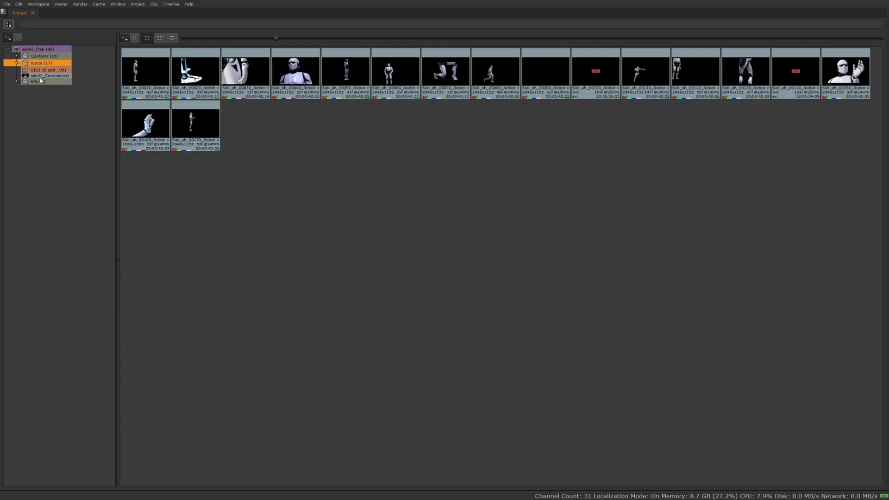
{"action": "left_click", "coordinate": [38, 81]}
{"action": "left_click", "coordinate": [38, 70]}
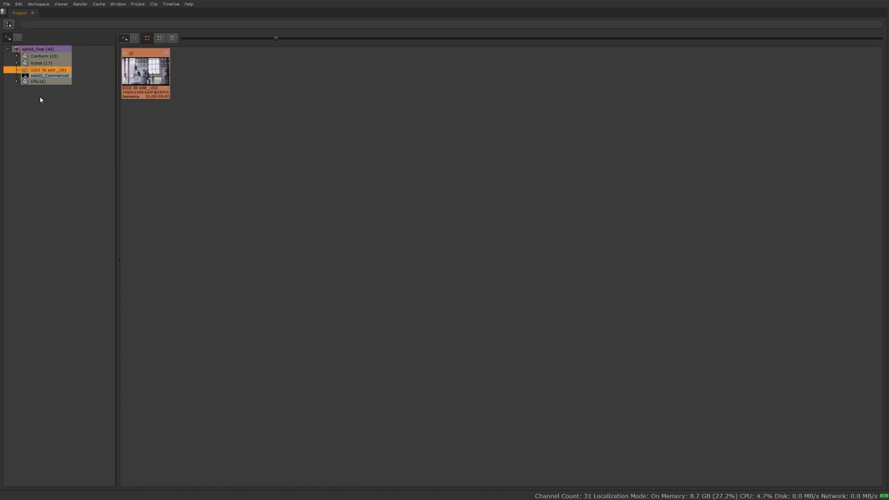
{"action": "left_click", "coordinate": [33, 49]}
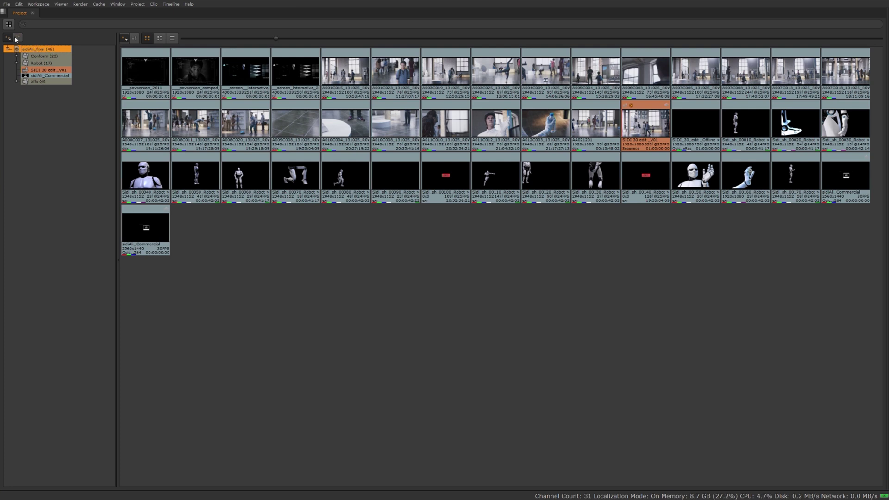
{"action": "left_click", "coordinate": [18, 38]}
{"action": "left_click", "coordinate": [17, 38]}
{"action": "left_click", "coordinate": [8, 39]}
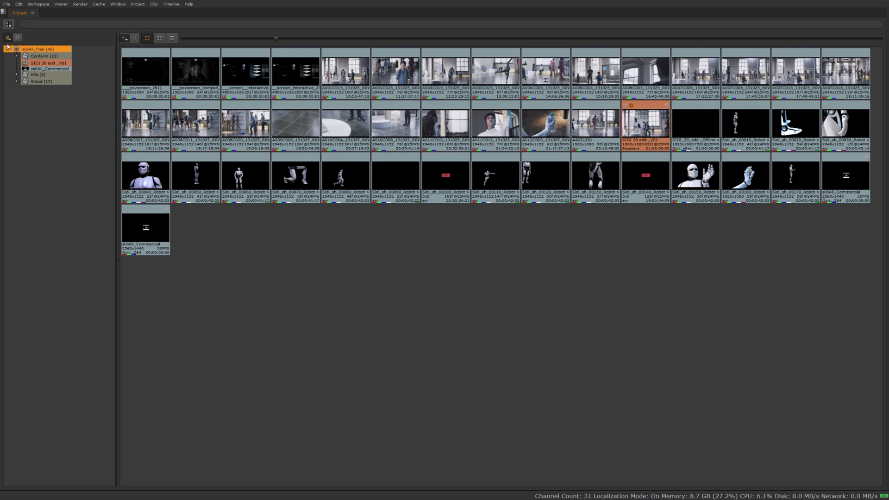
{"action": "left_click", "coordinate": [8, 39]}
{"action": "left_click", "coordinate": [19, 54]}
{"action": "left_click", "coordinate": [27, 65]}
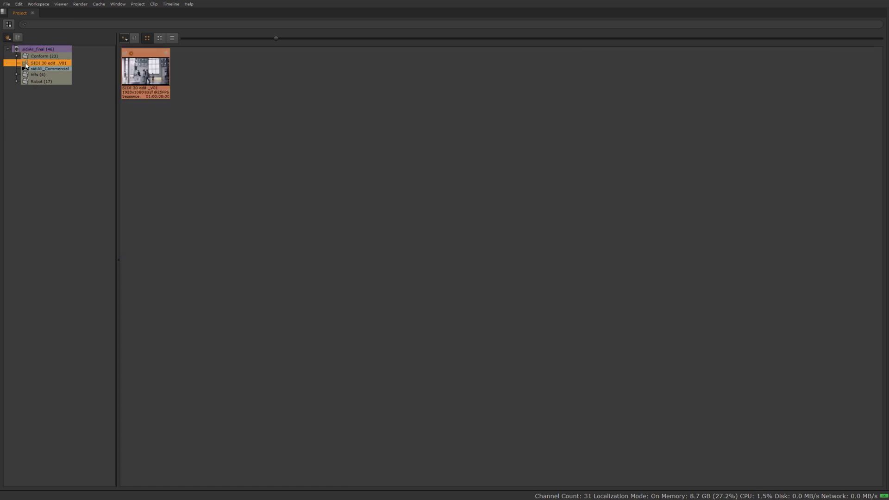
{"action": "left_click_drag", "start_coordinate": [26, 66], "coordinate": [64, 86]}
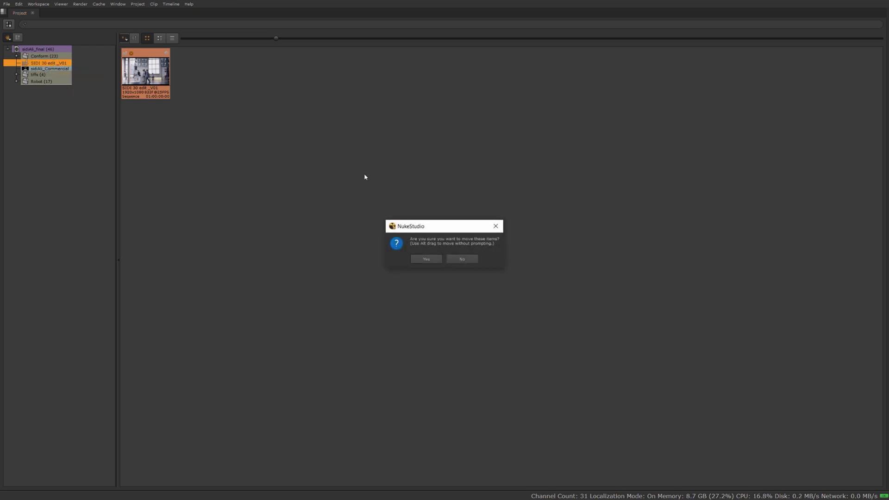
{"action": "left_click", "coordinate": [426, 260]}
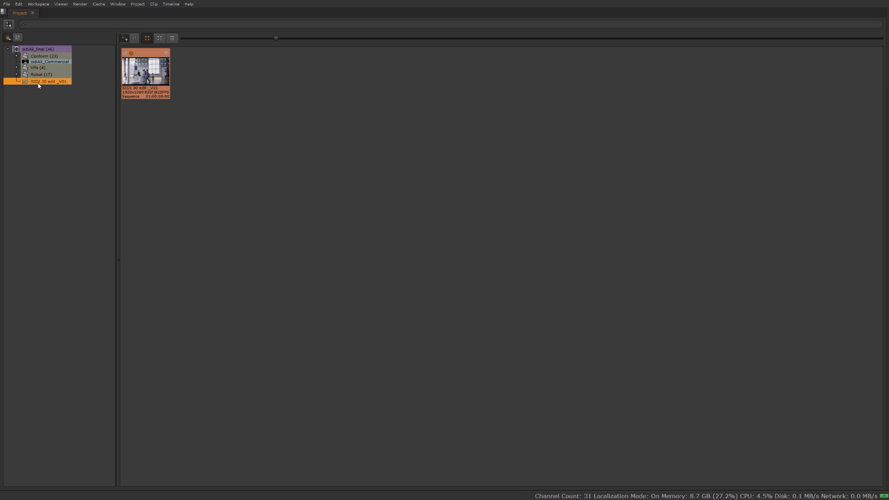
{"action": "left_click", "coordinate": [8, 37]}
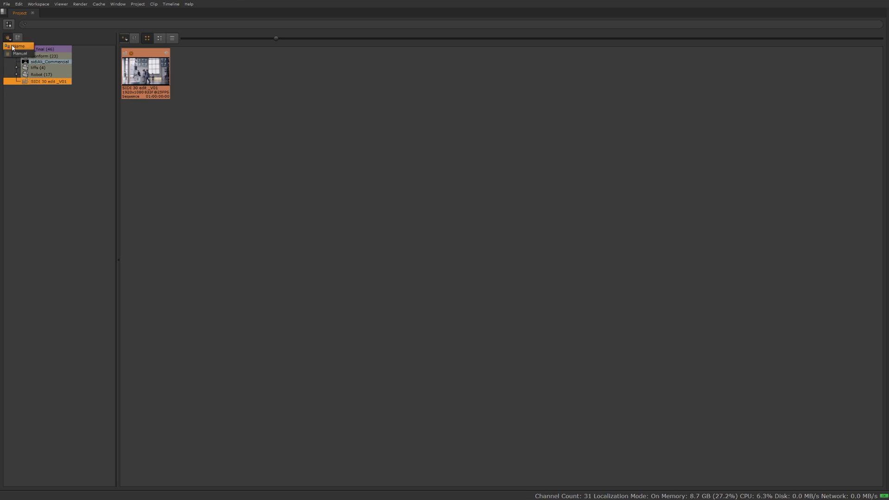
{"action": "left_click", "coordinate": [19, 46]}
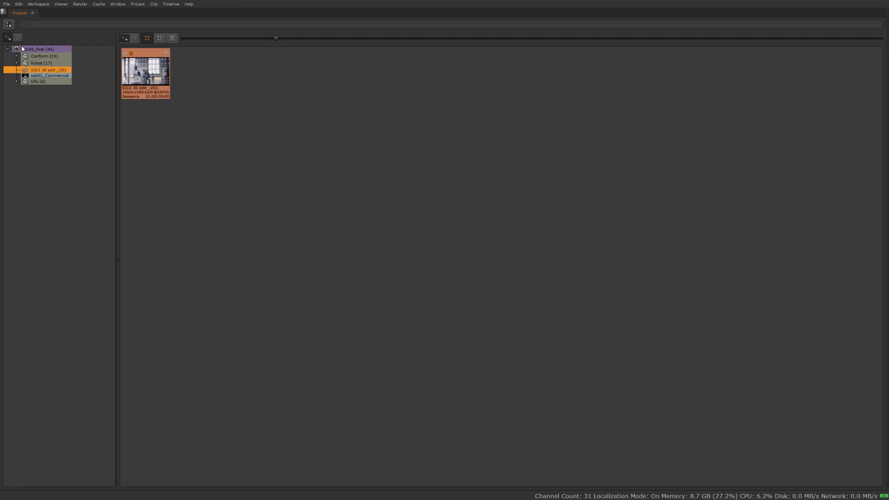
{"action": "left_click", "coordinate": [20, 49]}
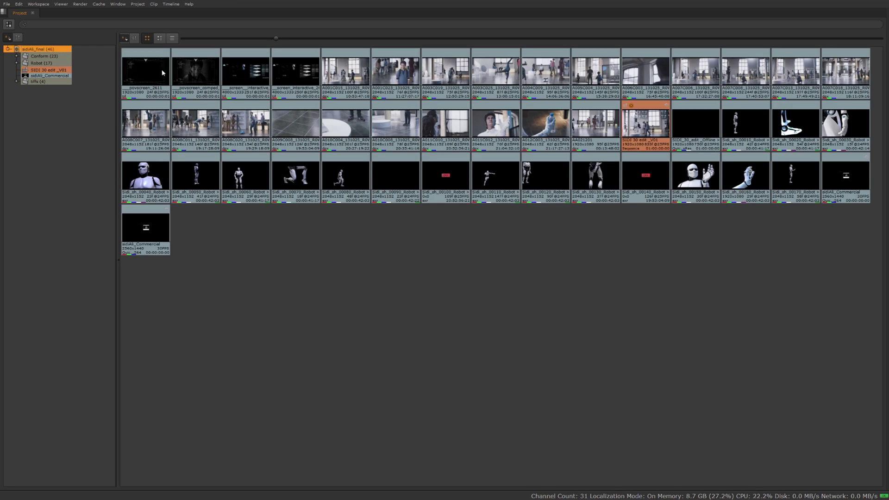
{"action": "left_click", "coordinate": [135, 39]}
{"action": "left_click", "coordinate": [127, 39]}
{"action": "left_click", "coordinate": [126, 39]}
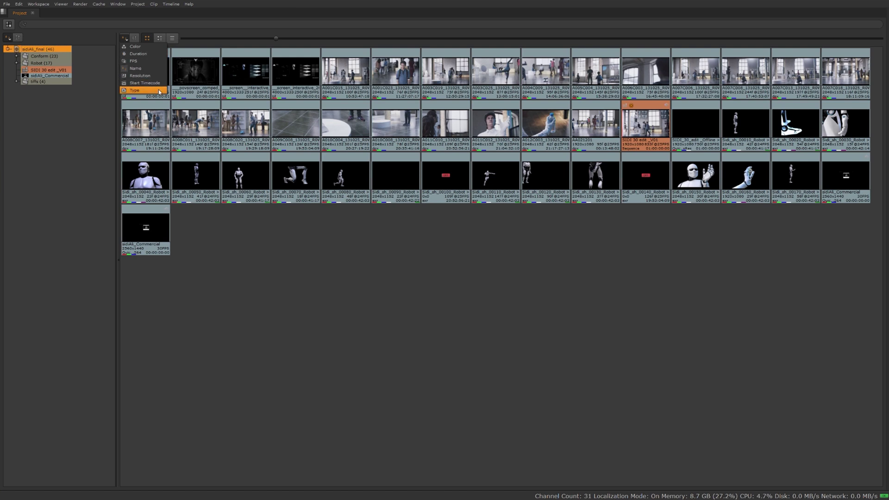
{"action": "left_click", "coordinate": [205, 32]}
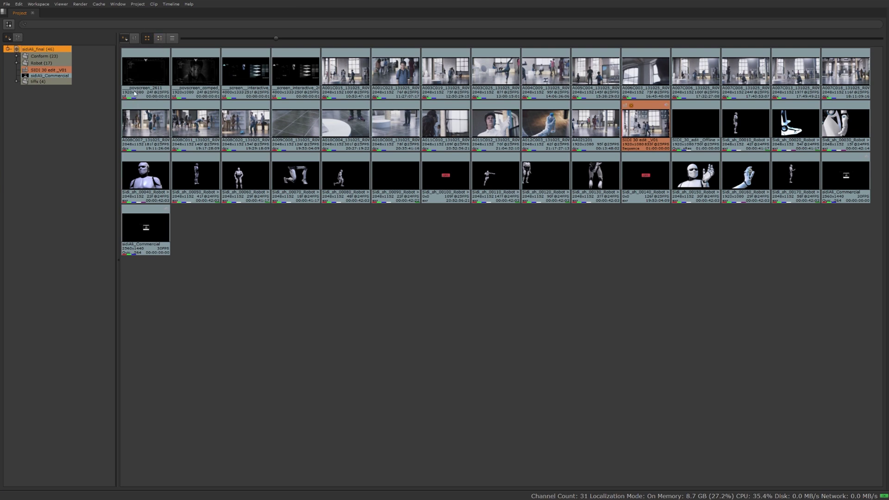
{"action": "left_click", "coordinate": [159, 39]}
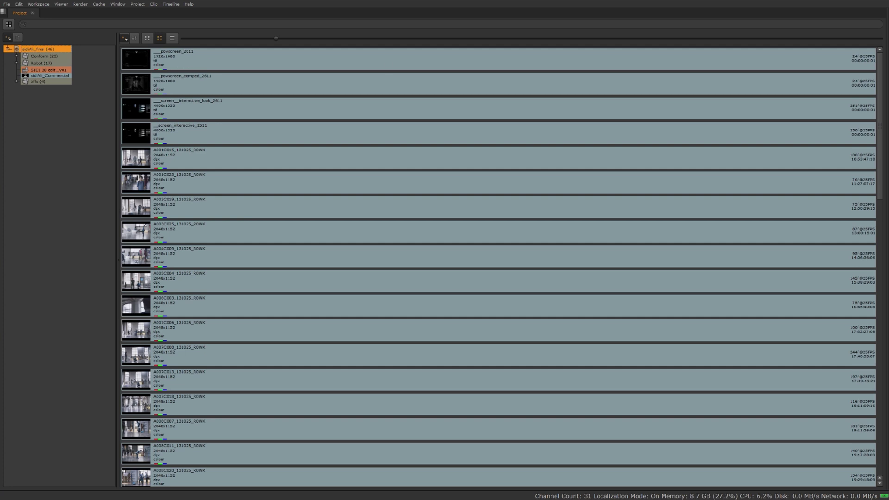
{"action": "left_click", "coordinate": [172, 38]}
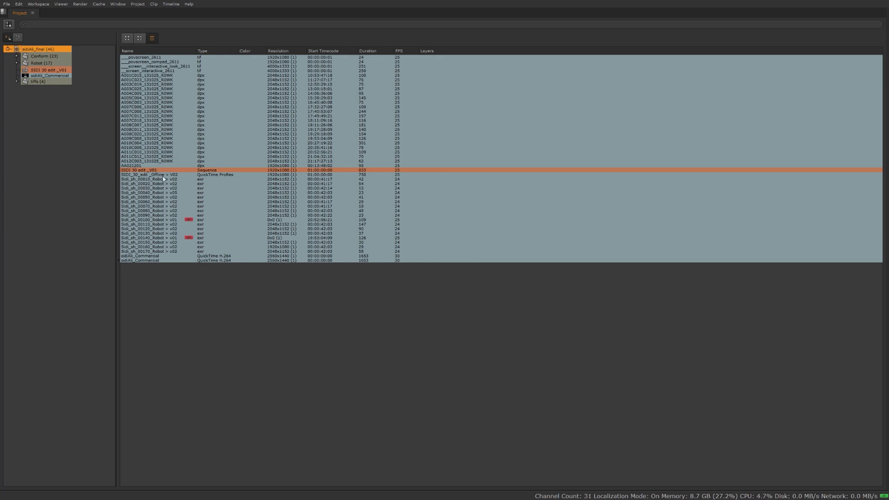
{"action": "left_click", "coordinate": [127, 39]}
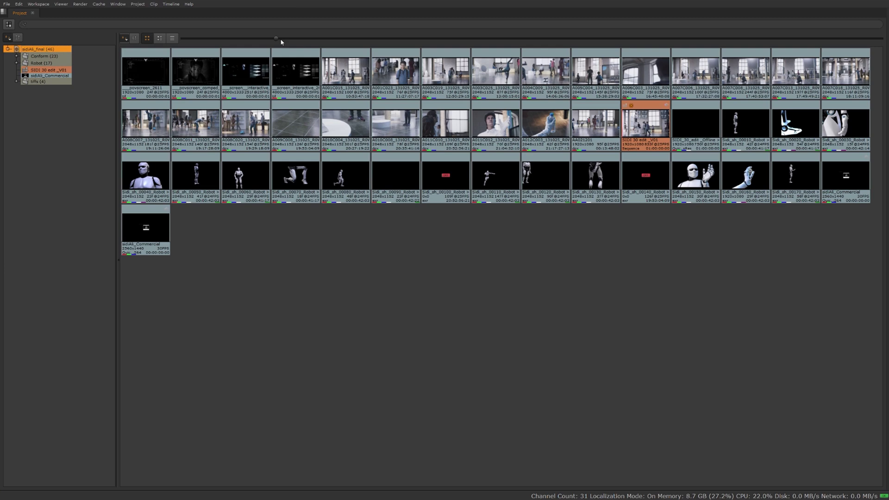
Enlarge the clip thumbnails in the root, Robot and Conform bins.
{"action": "left_click_drag", "start_coordinate": [277, 38], "coordinate": [541, 45]}
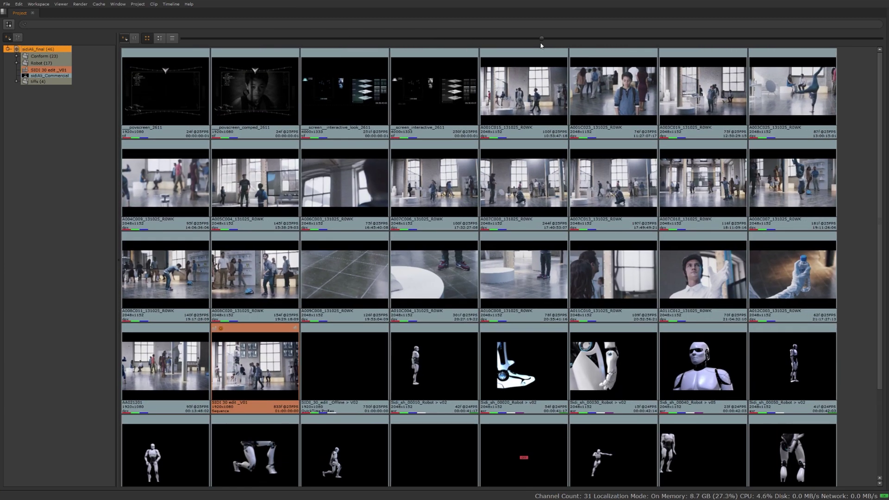
{"action": "left_click", "coordinate": [44, 63]}
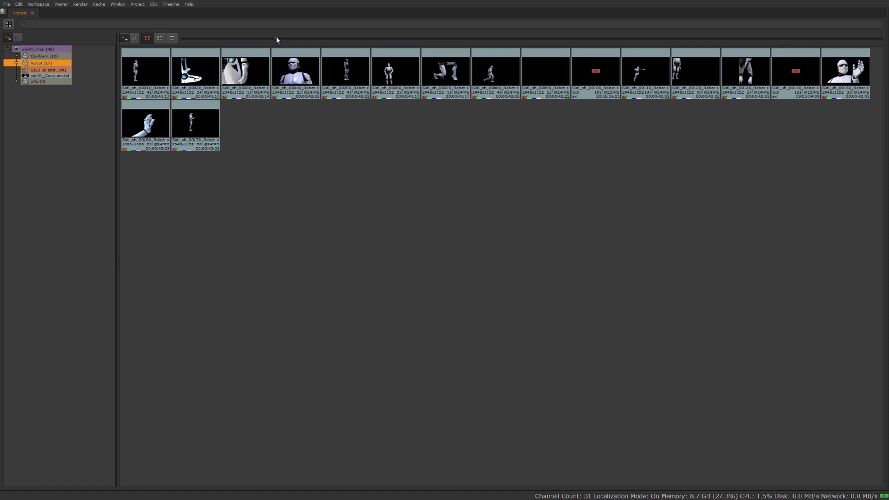
{"action": "left_click_drag", "start_coordinate": [276, 39], "coordinate": [570, 39]}
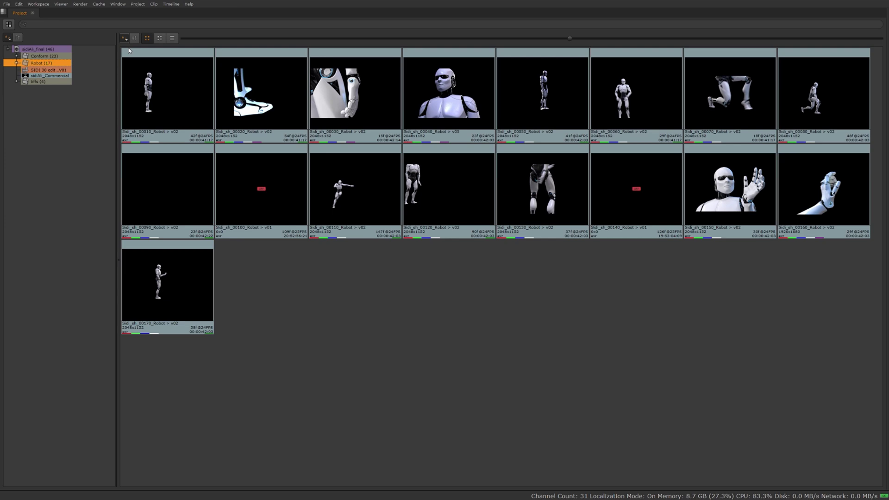
{"action": "left_click", "coordinate": [41, 55]}
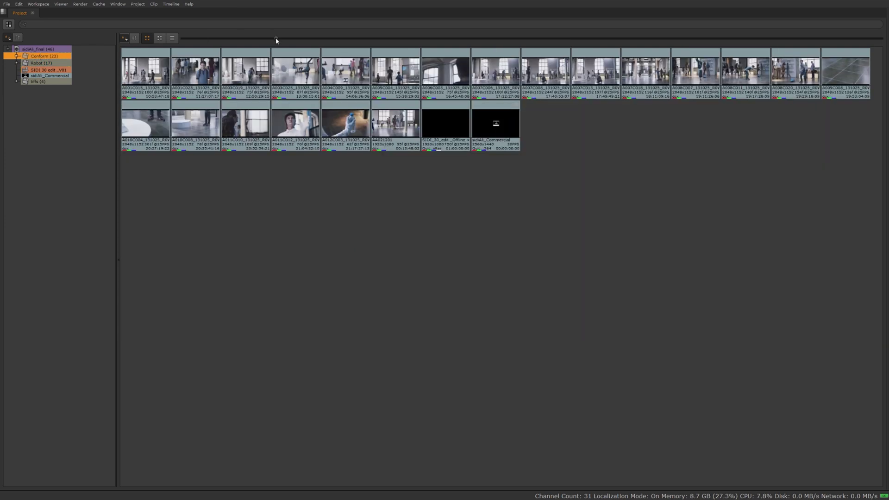
{"action": "left_click_drag", "start_coordinate": [276, 39], "coordinate": [780, 39]}
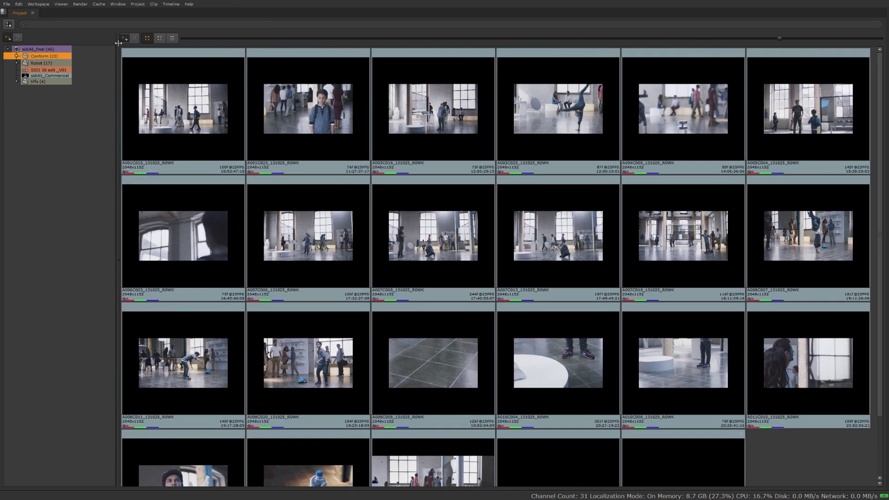
Compare the Robot and Conform bins, then return to the top-level sidiAli_final bin.
{"action": "left_click", "coordinate": [41, 62]}
{"action": "left_click", "coordinate": [49, 56]}
{"action": "left_click", "coordinate": [47, 60]}
{"action": "left_click", "coordinate": [46, 56]}
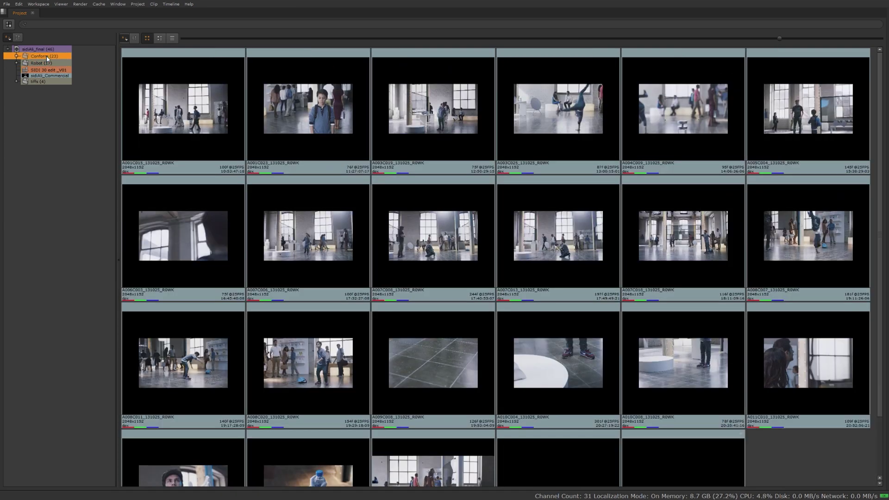
{"action": "left_click", "coordinate": [44, 50]}
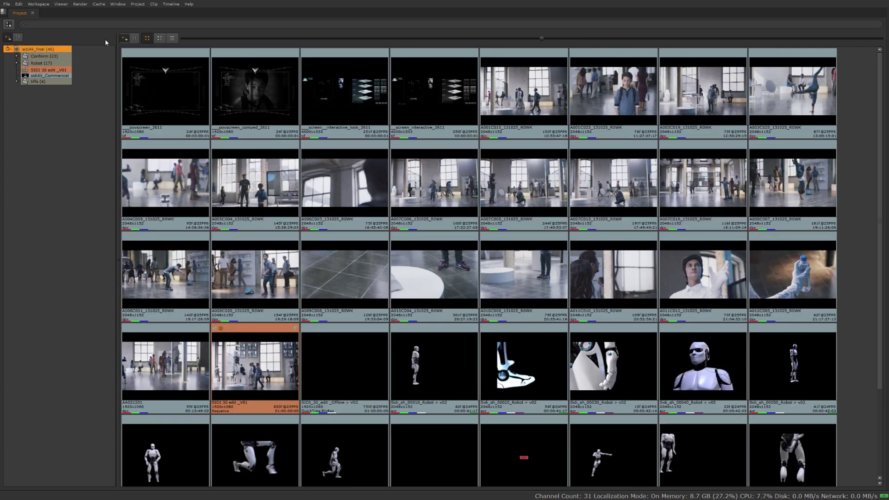
Restore the full Finishing layout and scrub the edit back to the robot-and-boy shot.
{"action": "key", "text": "grave"}
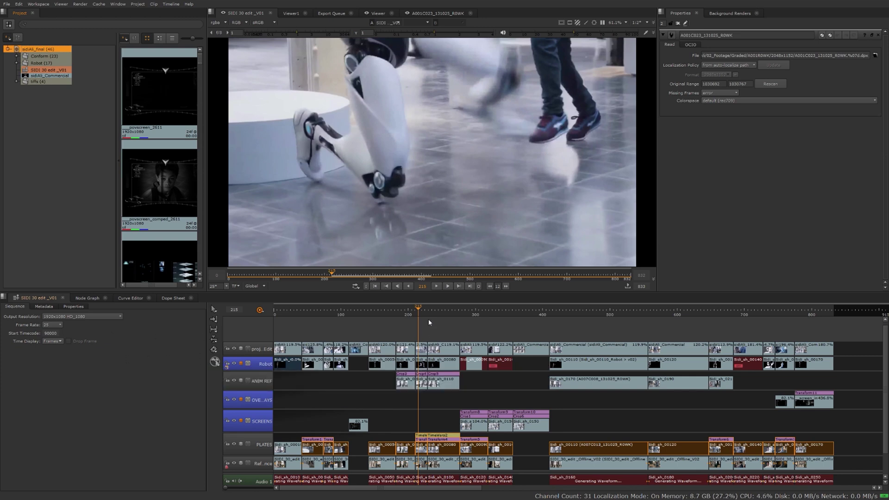
{"action": "left_click_drag", "start_coordinate": [352, 309], "coordinate": [610, 325]}
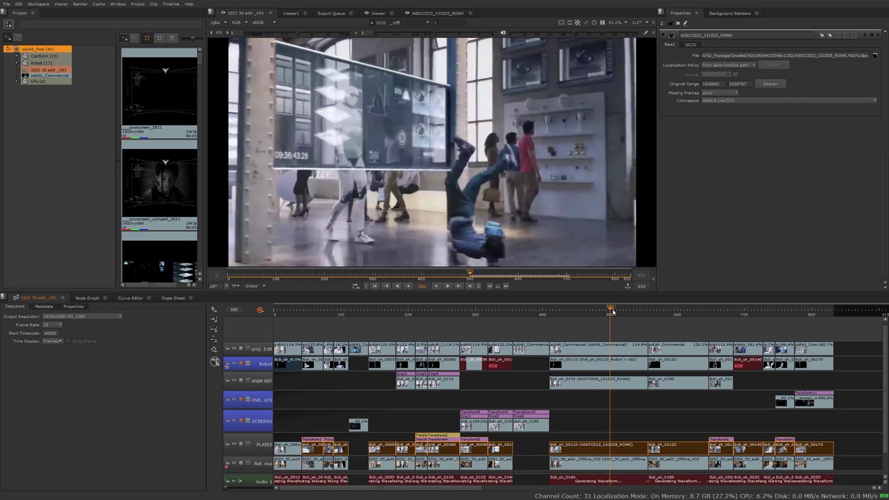
{"action": "left_click_drag", "start_coordinate": [613, 312], "coordinate": [367, 327]}
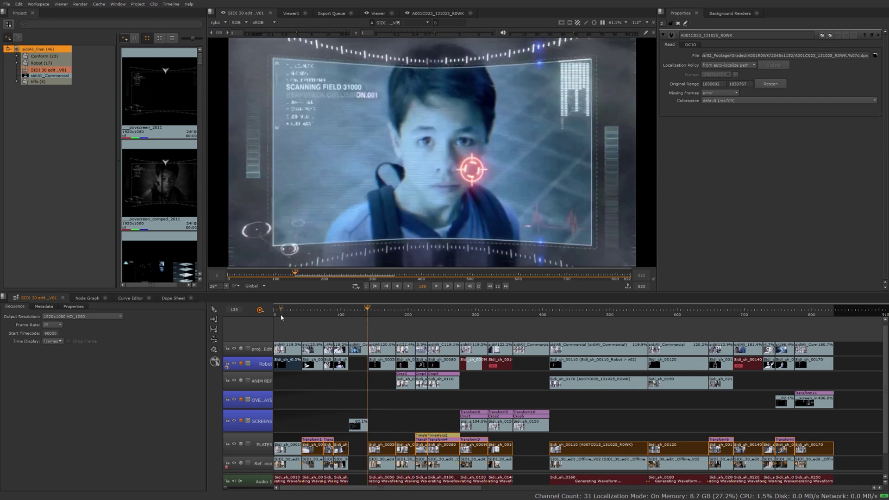
Cache the SIDI 30 edit_V01 sequence range for smooth playback.
{"action": "left_click", "coordinate": [261, 311]}
{"action": "left_click", "coordinate": [254, 316]}
{"action": "left_click", "coordinate": [260, 311]}
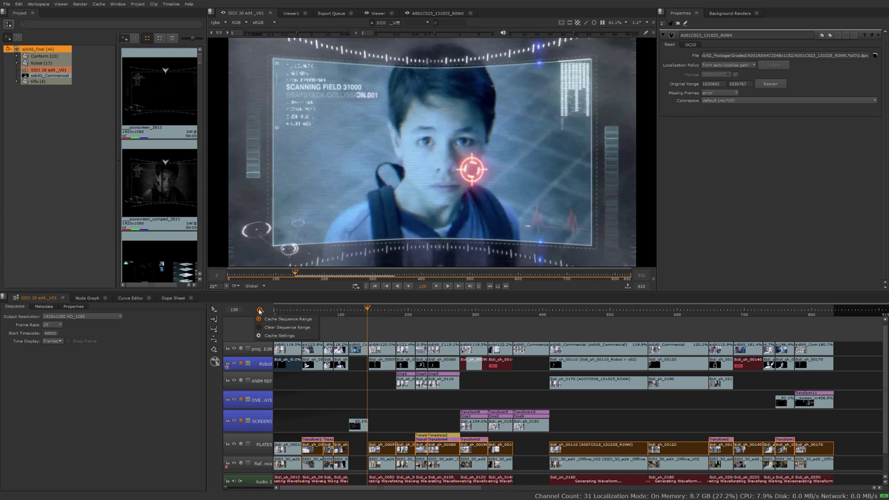
{"action": "left_click", "coordinate": [285, 319]}
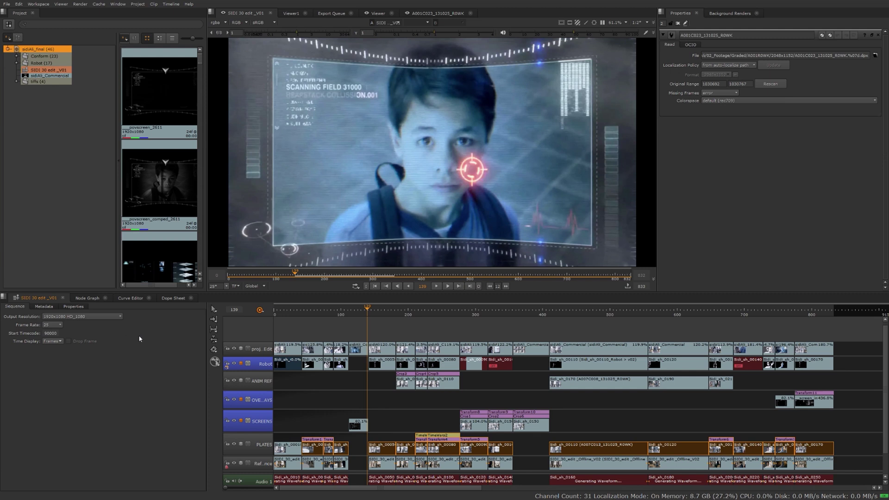
Show the sidiAli_Commercial clip's Timeline and Media metadata.
{"action": "left_click", "coordinate": [49, 307]}
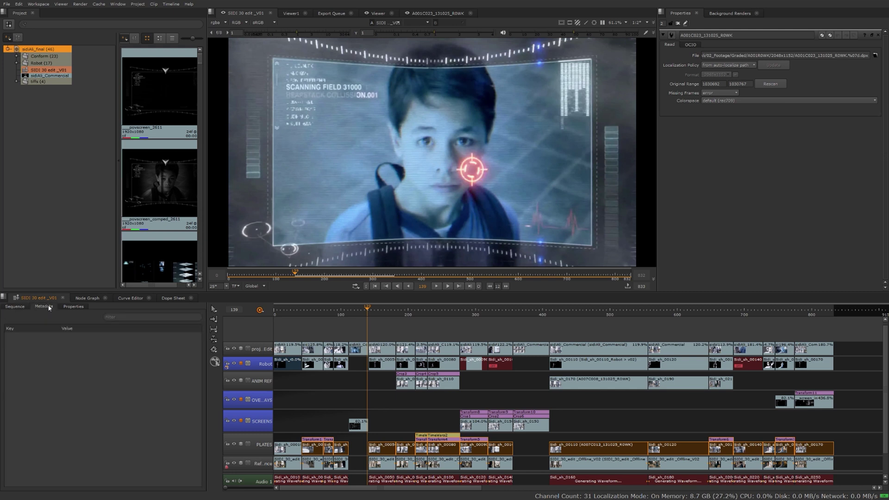
{"action": "left_click", "coordinate": [576, 345]}
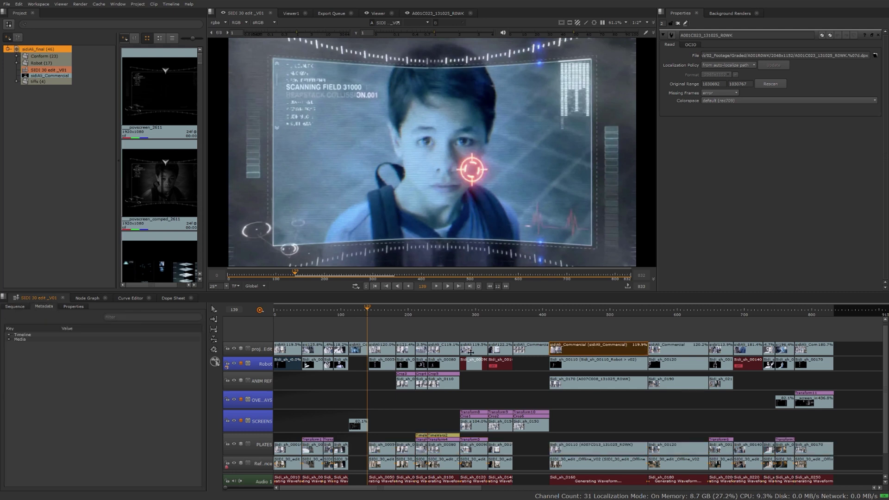
{"action": "left_click", "coordinate": [9, 335]}
{"action": "left_click", "coordinate": [9, 353]}
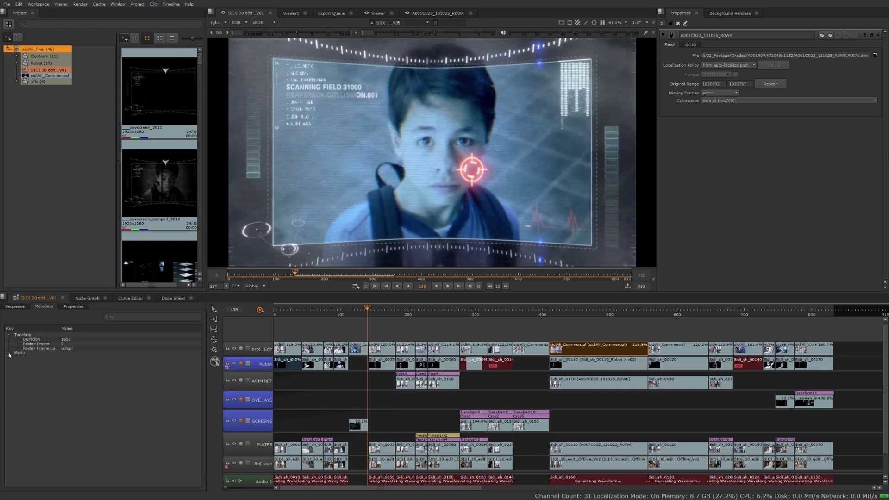
Check the Clip Reformat Resize Type options without changing them, then clear the selection.
{"action": "left_click", "coordinate": [75, 307]}
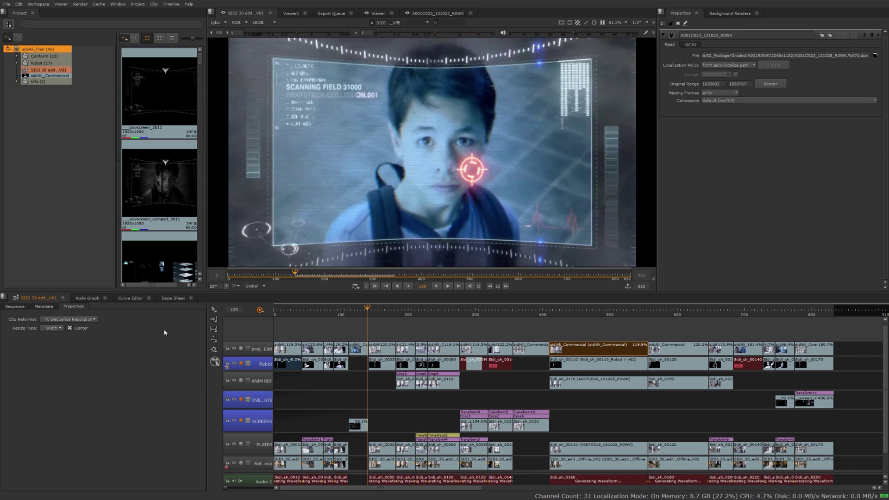
{"action": "left_click", "coordinate": [54, 328]}
{"action": "left_click", "coordinate": [72, 332]}
{"action": "left_click", "coordinate": [324, 335]}
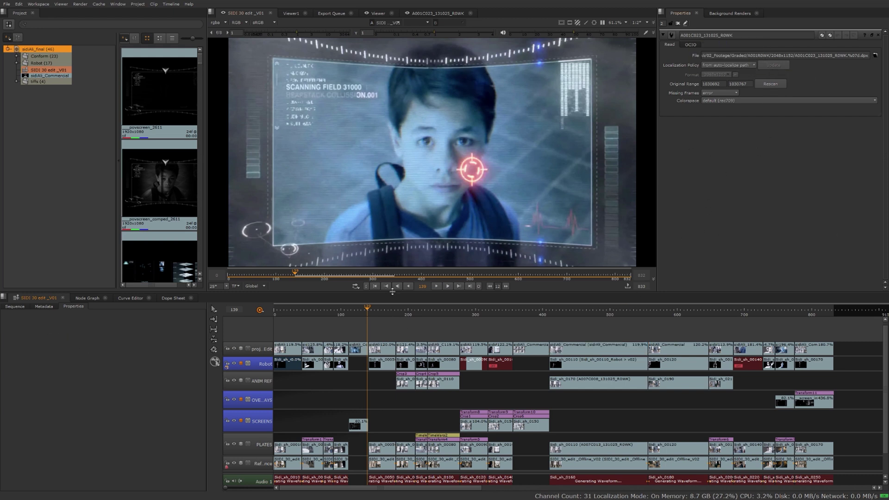
Select the sidiAli_Commercial clip, then load povscreen_comped_2611 from the bin into the viewer.
{"action": "left_click", "coordinate": [595, 349]}
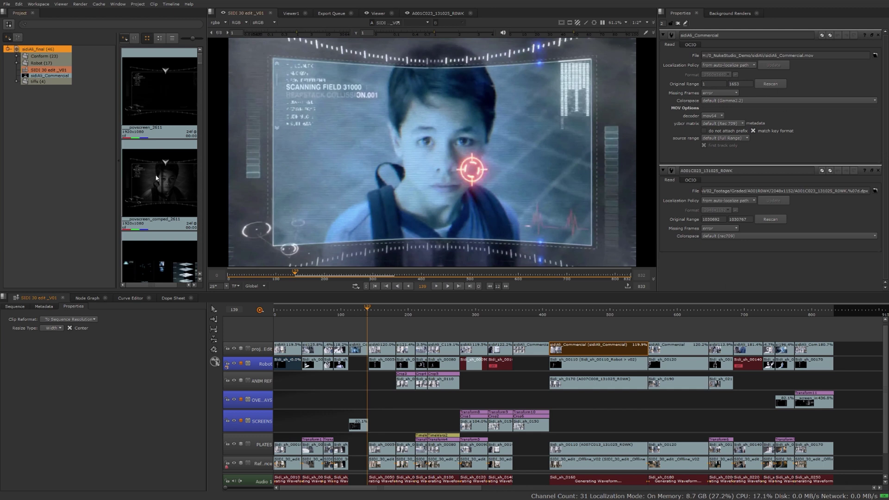
{"action": "left_click", "coordinate": [184, 177]}
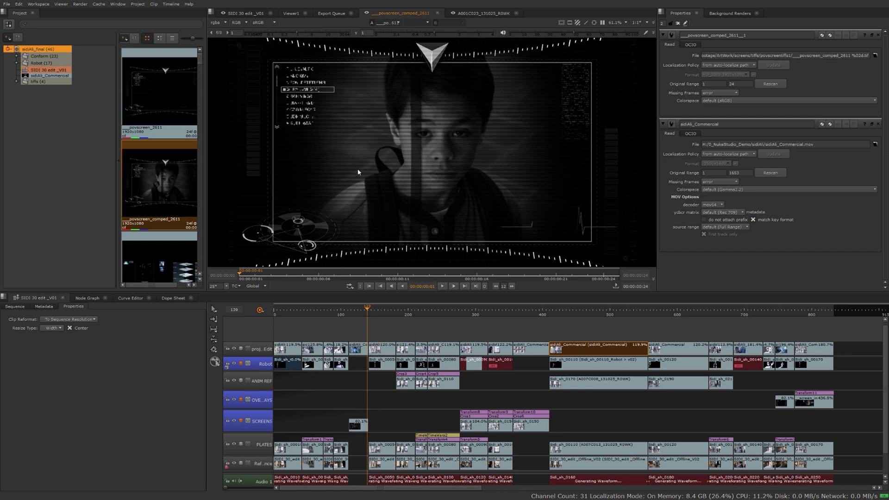
Toggle the viewer to full window and switch between the A001C023_131025_R0WK and SIDI 30 edit tabs.
{"action": "key", "text": "space"}
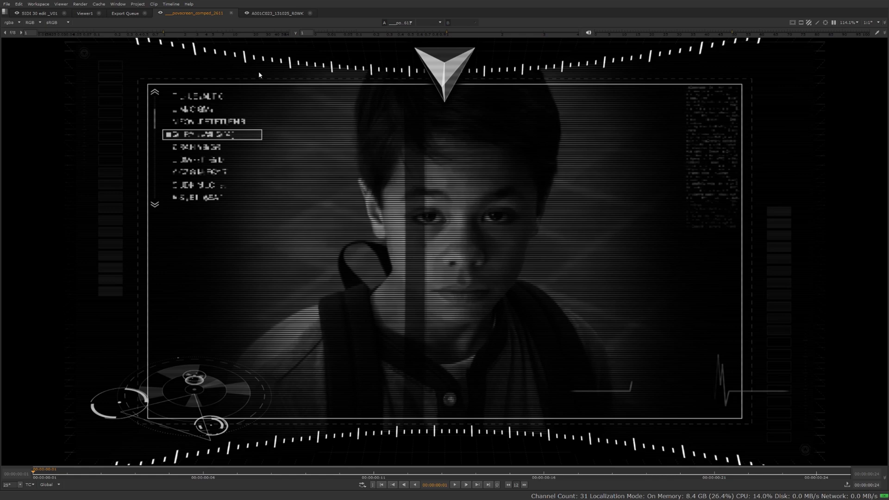
{"action": "key", "text": "space"}
{"action": "key", "text": "space"}
{"action": "left_click", "coordinate": [281, 15]}
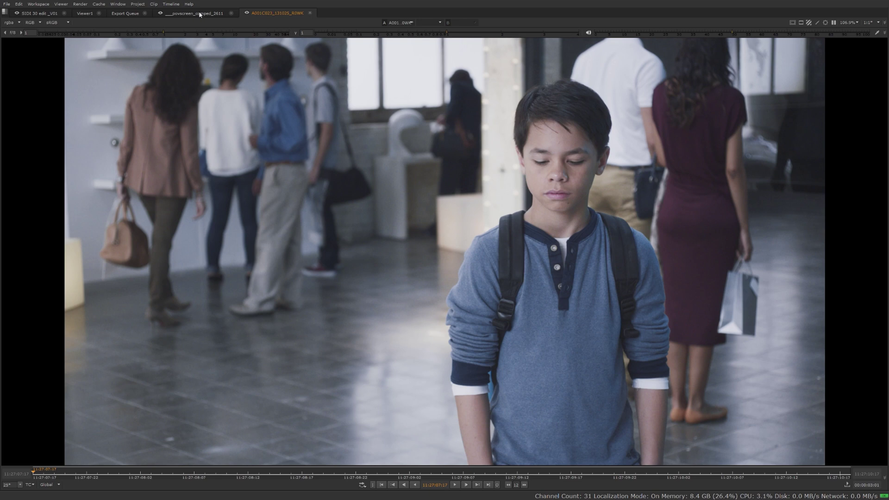
{"action": "left_click", "coordinate": [39, 15]}
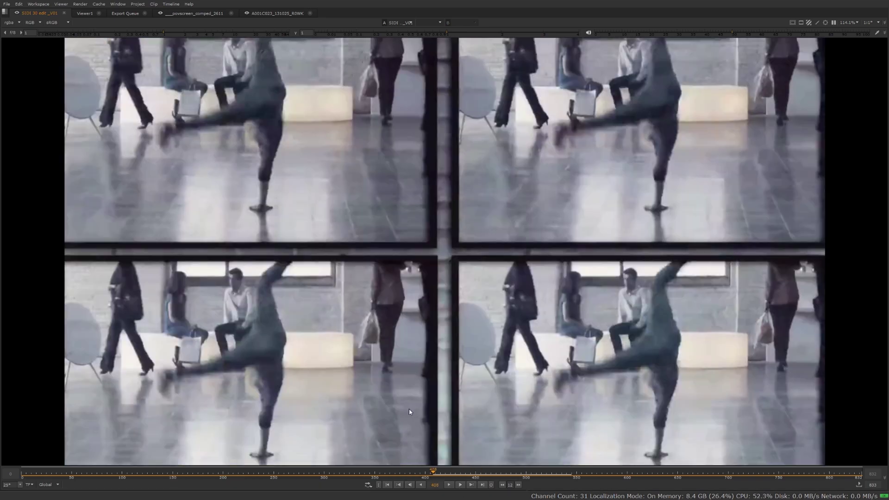
Close the A001C023_131025_R0WK and povscreen_comped_2611 clip views.
{"action": "left_click", "coordinate": [275, 14]}
{"action": "left_click", "coordinate": [311, 13]}
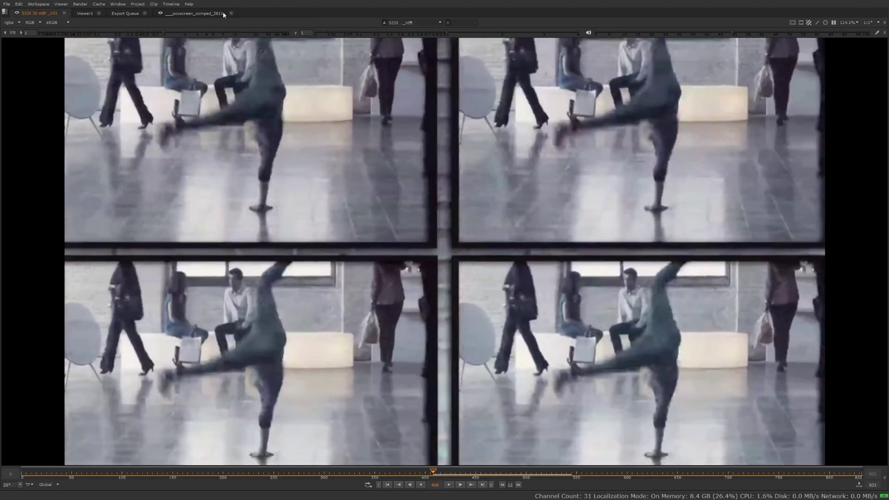
{"action": "left_click", "coordinate": [231, 13]}
Play the SIDI 30 edit forward from an earlier shot, then fast-rewind with J and stop with K.
{"action": "key", "text": "Up"}
{"action": "key", "text": "Up"}
{"action": "key", "text": "Up"}
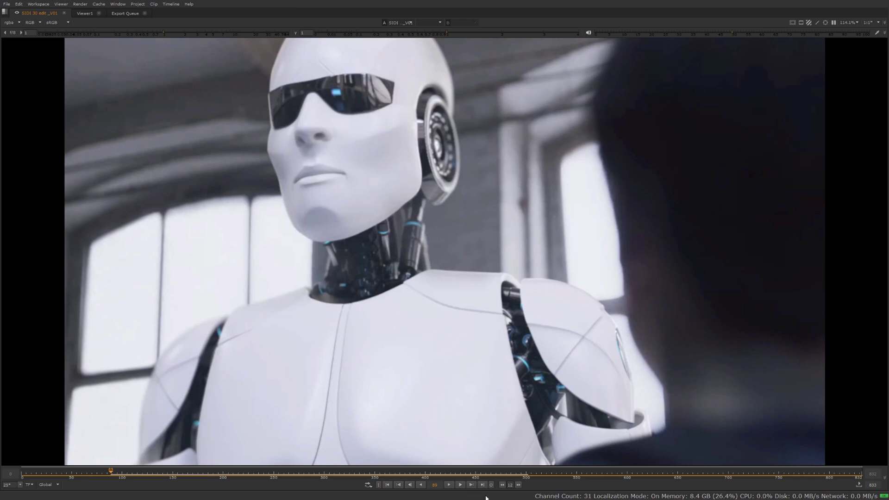
{"action": "left_click", "coordinate": [450, 485]}
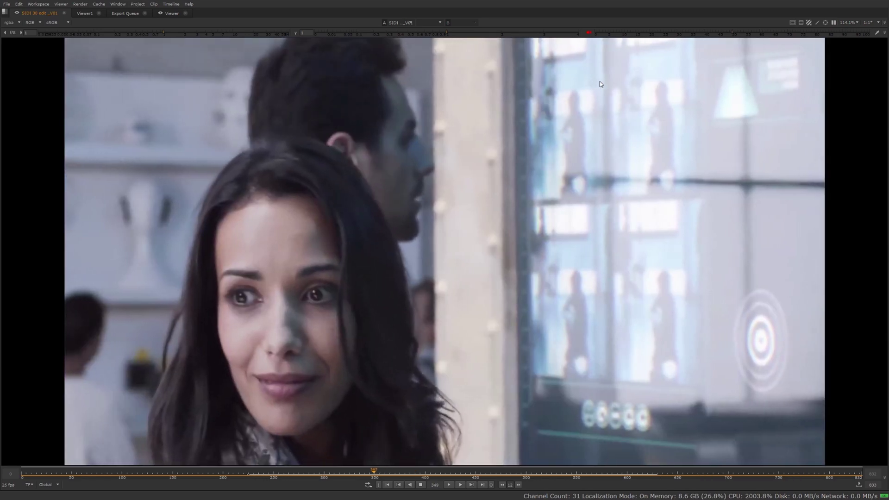
{"action": "key", "text": "j"}
{"action": "key", "text": "j"}
{"action": "key", "text": "j"}
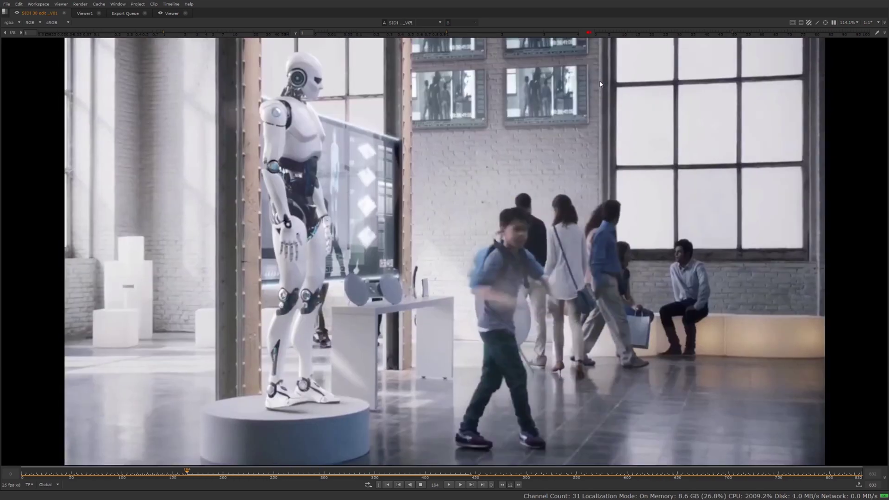
{"action": "key", "text": "k"}
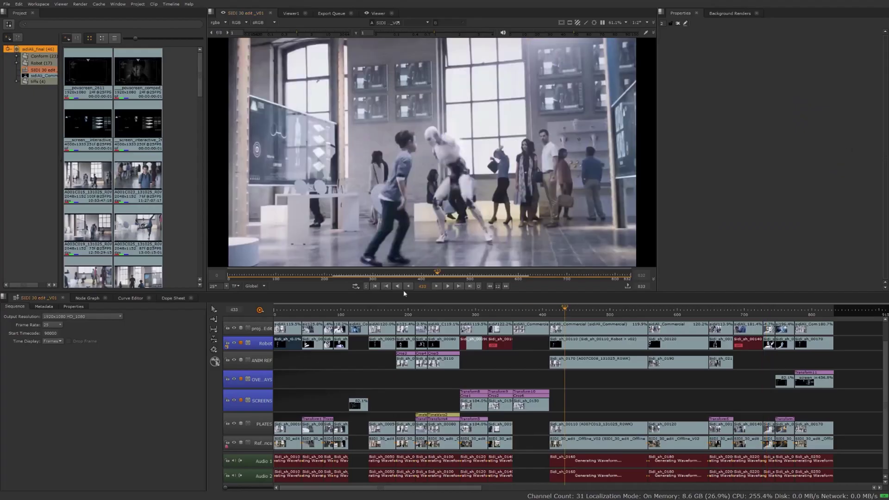
Step back and forth through the edit's cuts, then jump to the sequence's last and first frames.
{"action": "left_click", "coordinate": [459, 287]}
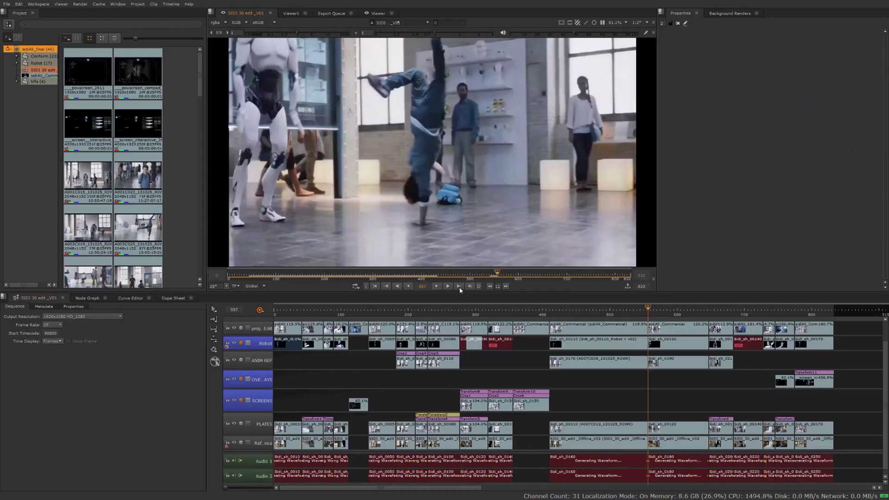
{"action": "left_click", "coordinate": [386, 287]}
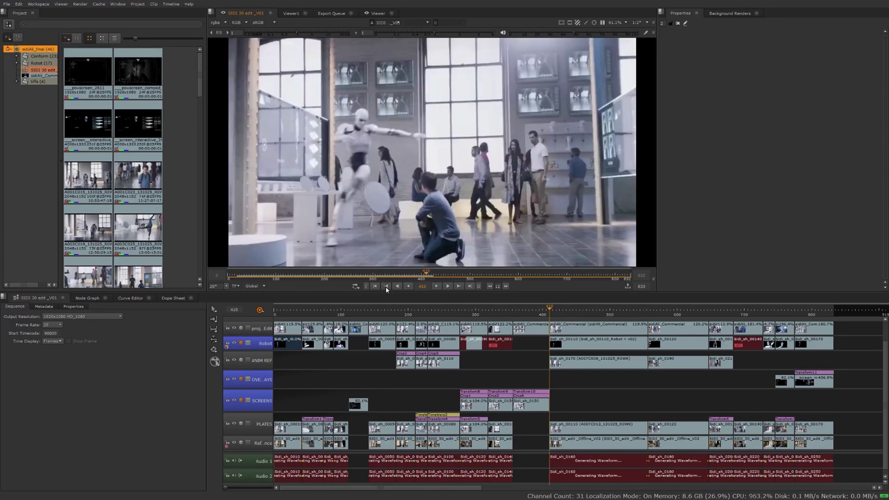
{"action": "left_click", "coordinate": [460, 287]}
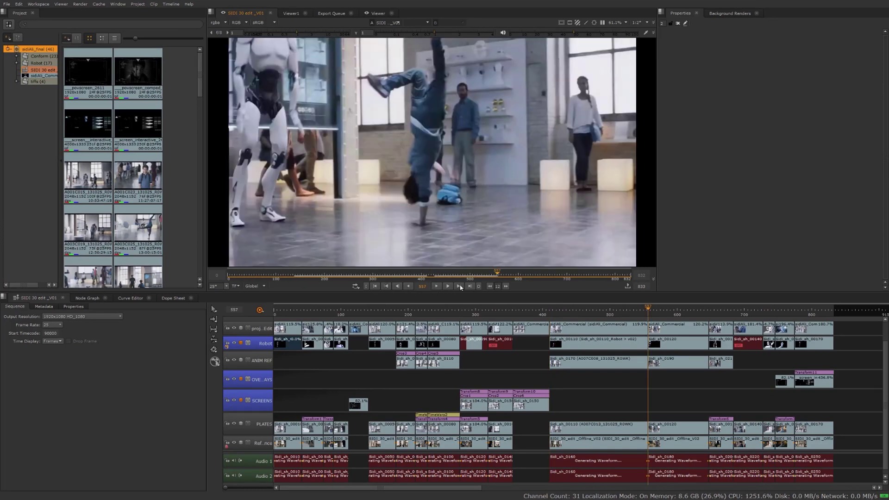
{"action": "key", "text": "Up"}
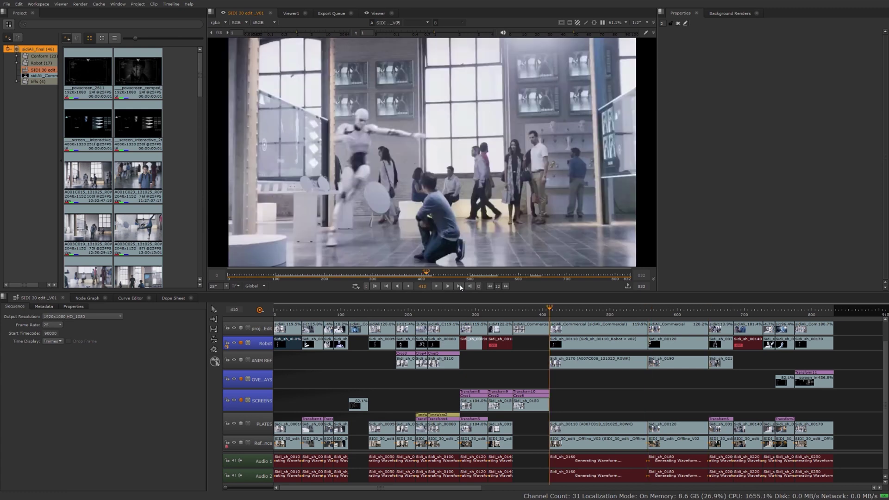
{"action": "key", "text": "Up"}
{"action": "key", "text": "Up"}
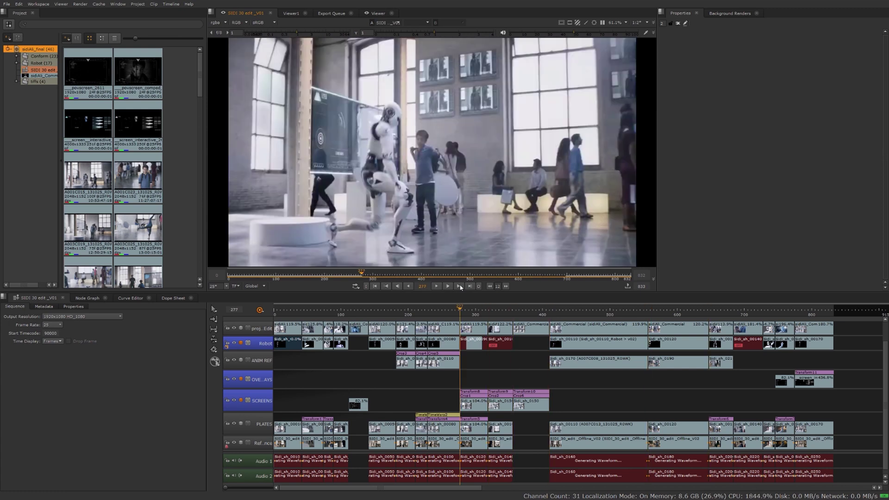
{"action": "key", "text": "Up"}
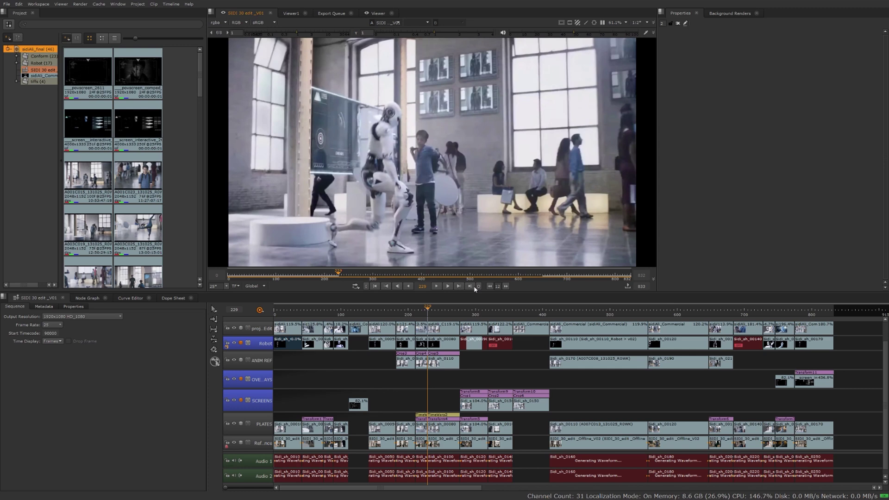
{"action": "left_click", "coordinate": [470, 287]}
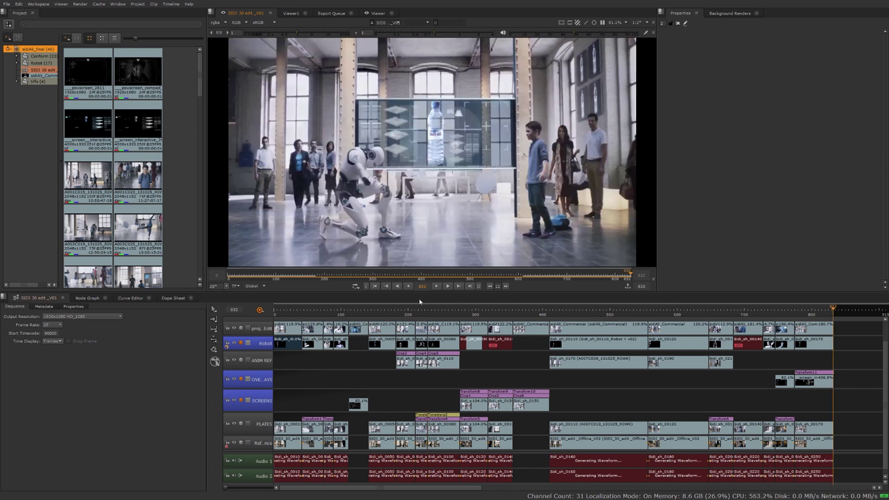
{"action": "left_click", "coordinate": [375, 286]}
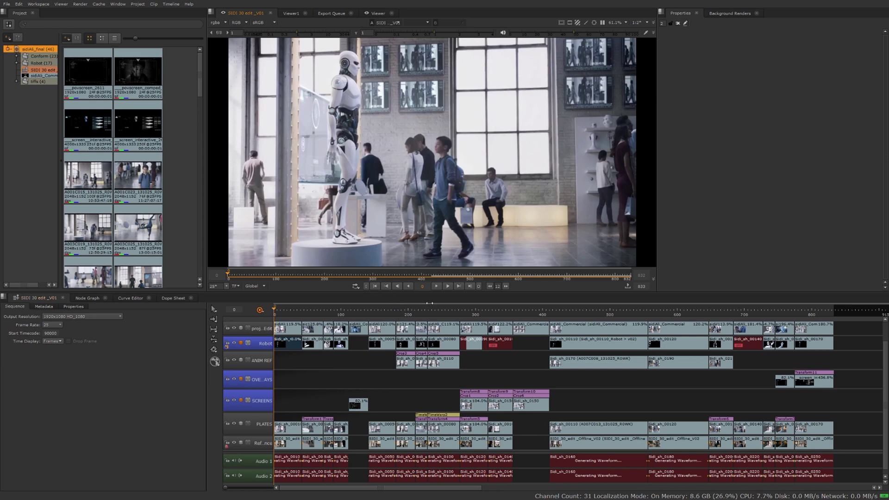
Mark an in point at frame 438 and an out point at frame 522, then clear them.
{"action": "left_click", "coordinate": [569, 311]}
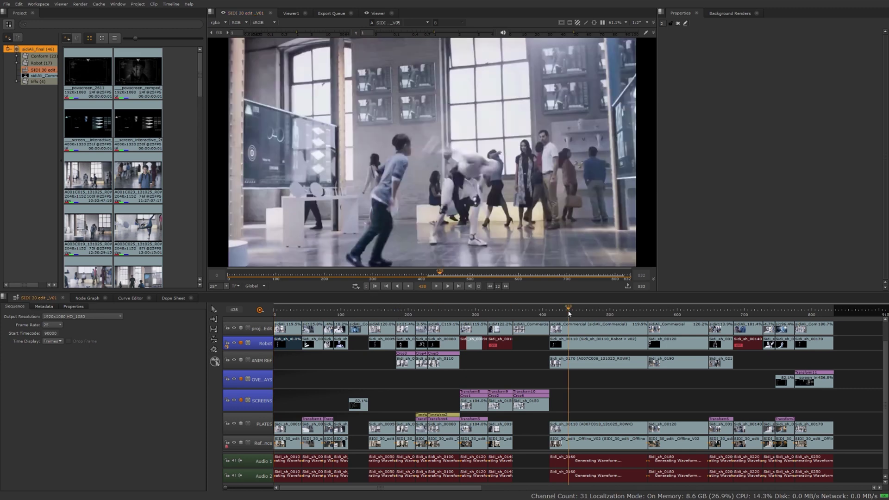
{"action": "left_click", "coordinate": [366, 286]}
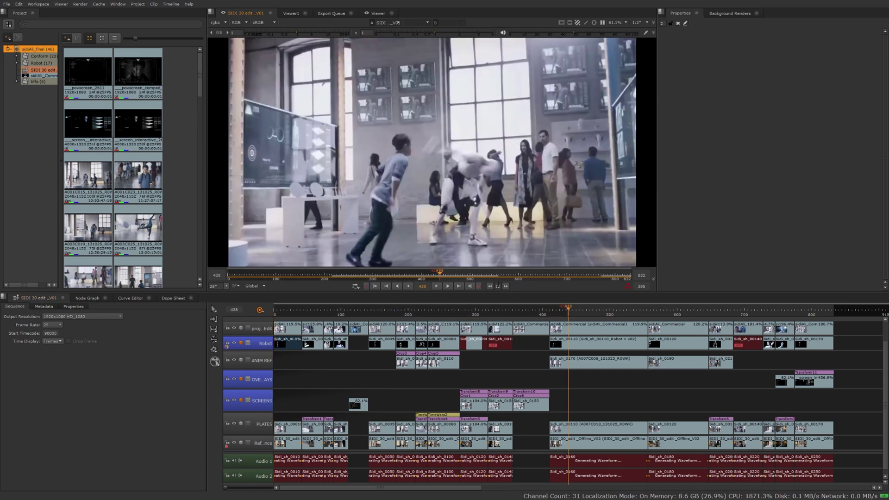
{"action": "left_click", "coordinate": [624, 311]}
{"action": "left_click", "coordinate": [481, 287]}
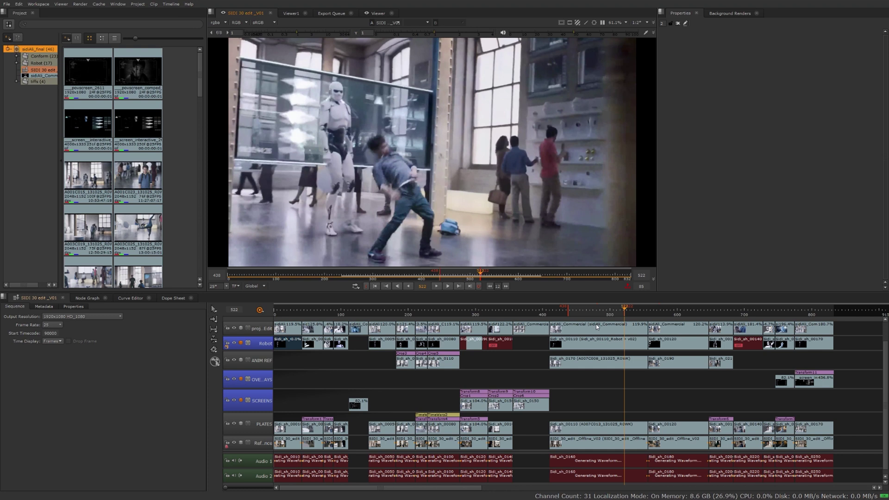
{"action": "key", "text": "alt+u"}
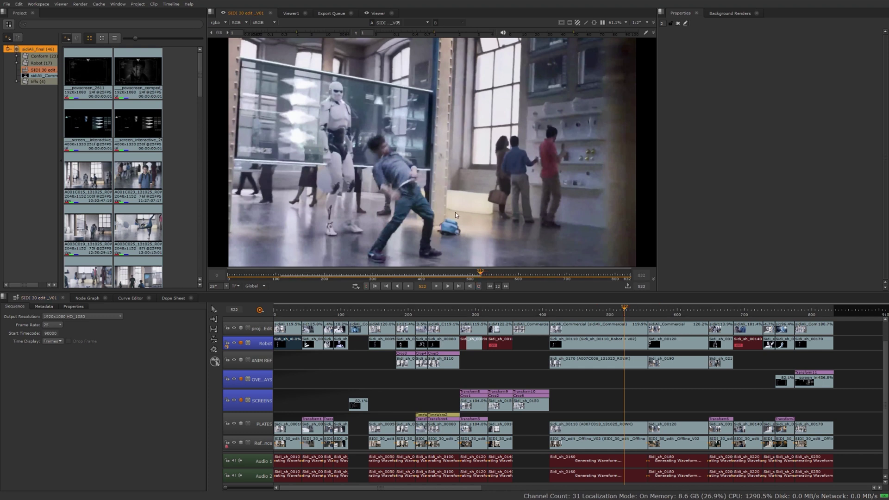
Mark and clear in/out around the sidiAli_Commercial clip, then show time as timecode.
{"action": "left_click", "coordinate": [597, 327]}
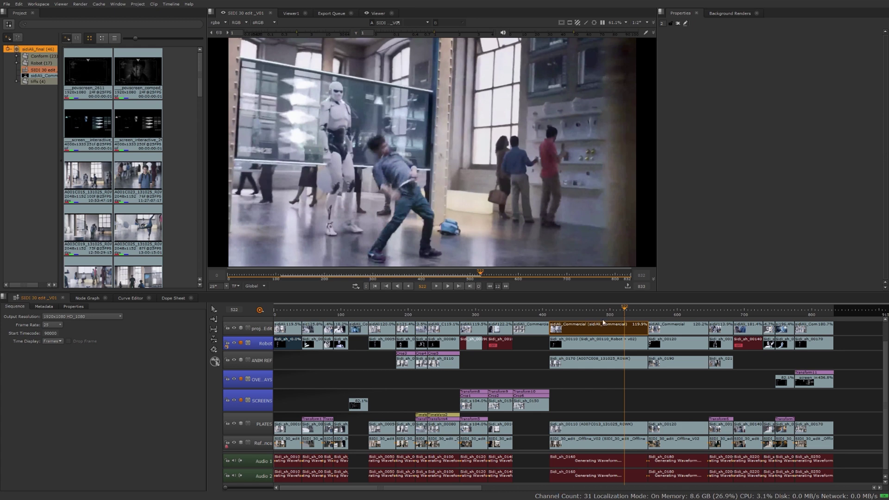
{"action": "key", "text": "slash"}
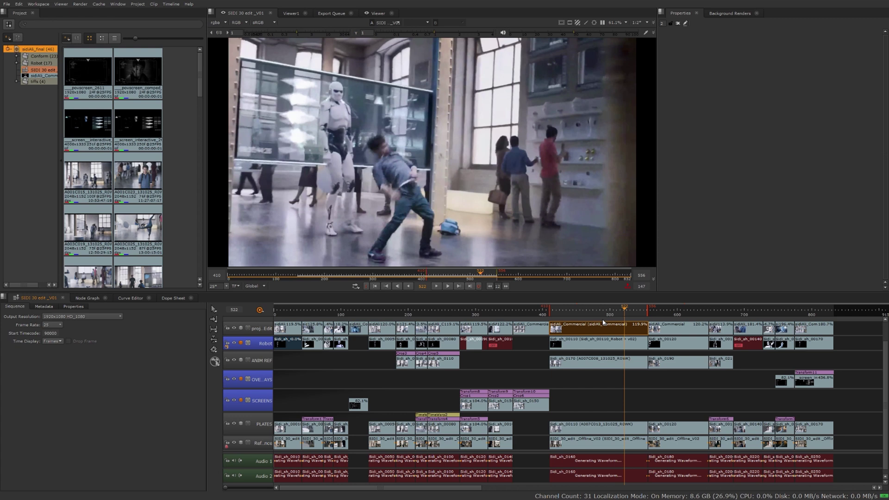
{"action": "key", "text": "alt+u"}
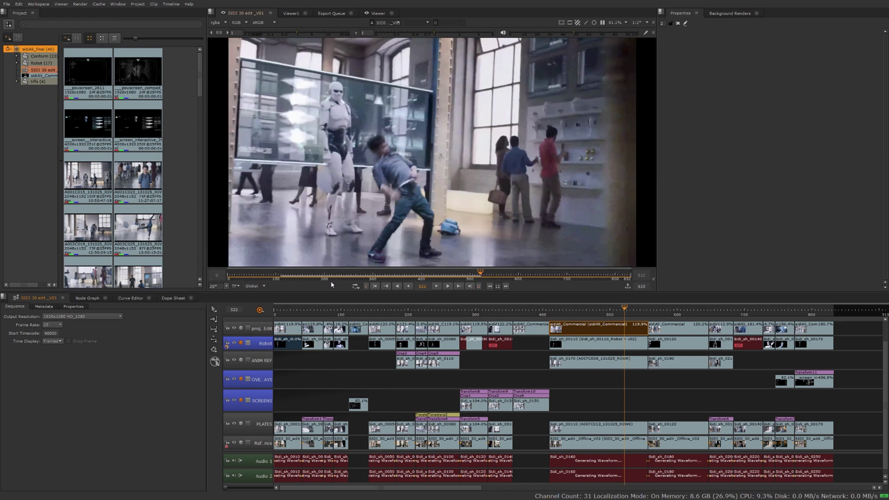
{"action": "left_click", "coordinate": [235, 286]}
{"action": "left_click", "coordinate": [243, 297]}
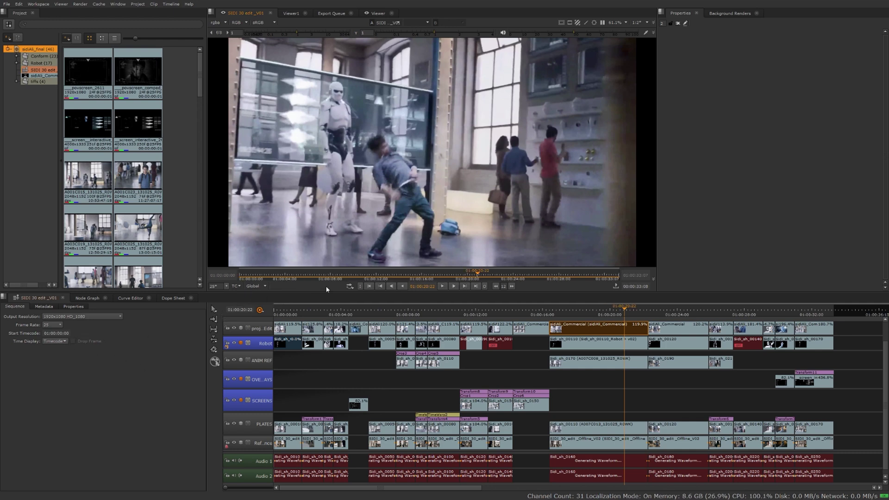
Maximise the viewer and switch the time display back to frame numbers.
{"action": "key", "text": "space"}
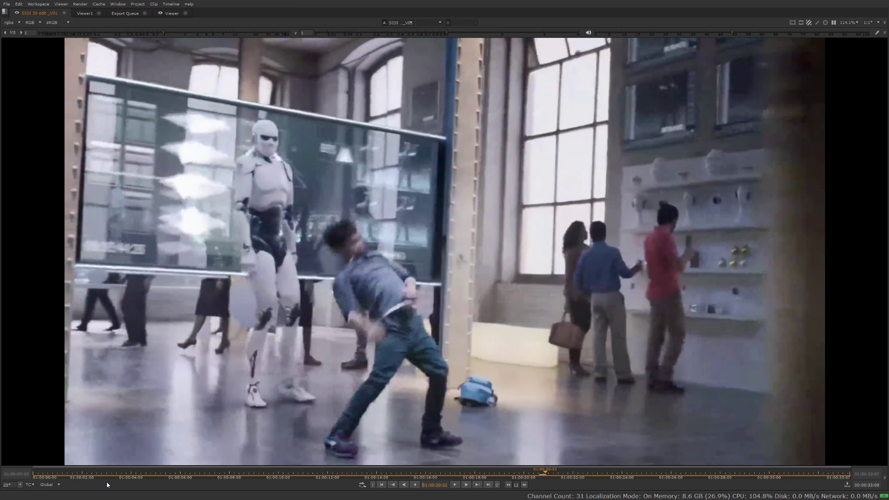
{"action": "left_click", "coordinate": [37, 485]}
{"action": "left_click", "coordinate": [41, 478]}
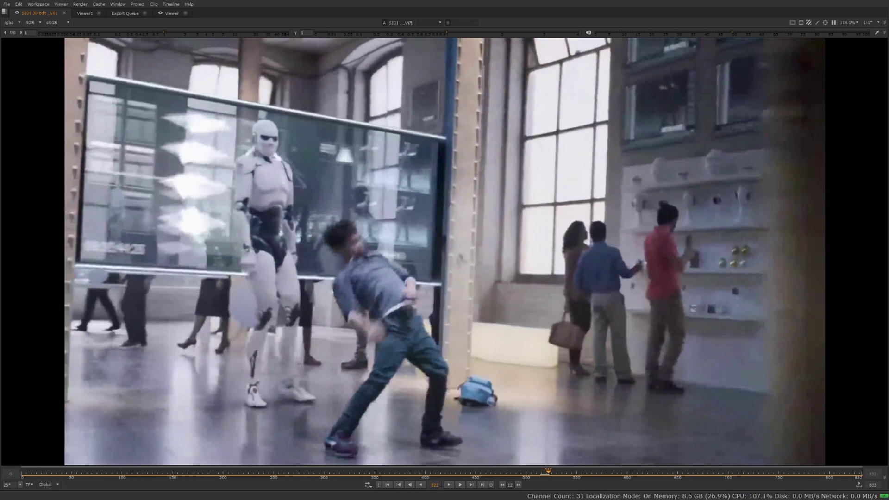
Go to frame 400 of the sequence.
{"action": "left_click", "coordinate": [435, 485]}
{"action": "type", "text": "400"}
{"action": "key", "text": "Return"}
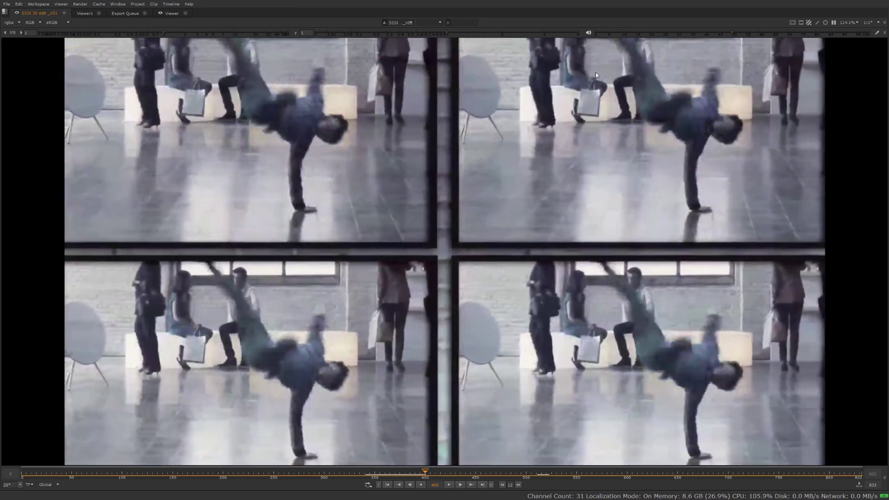
Check the safe-zone guides, set the viewer matte to None, and turn on Exposure clipping warnings.
{"action": "left_click", "coordinate": [792, 23]}
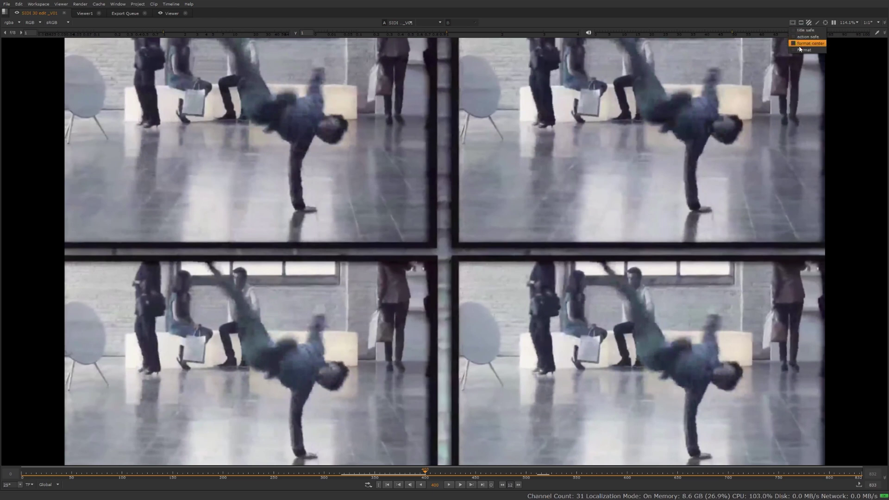
{"action": "left_click", "coordinate": [771, 20]}
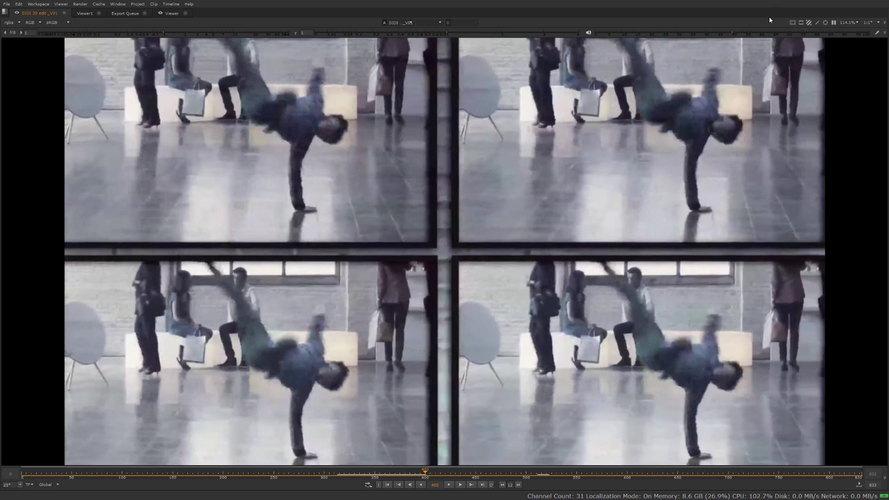
{"action": "left_click", "coordinate": [801, 24]}
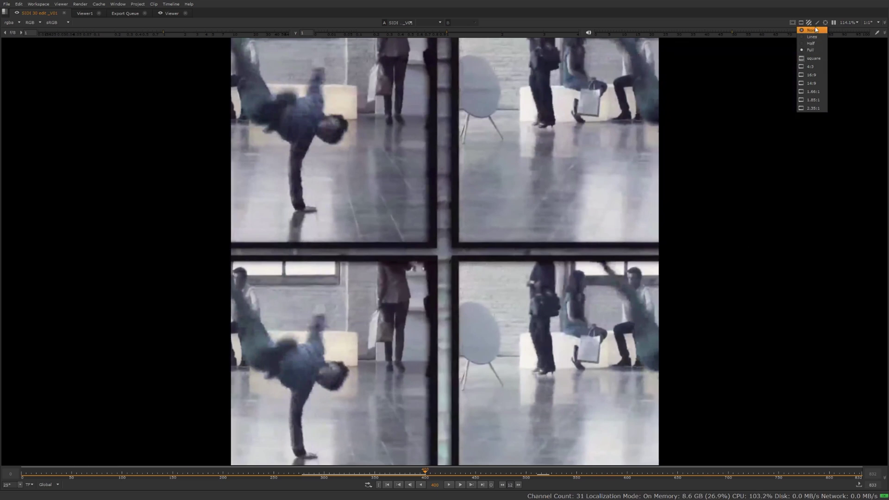
{"action": "left_click", "coordinate": [815, 30]}
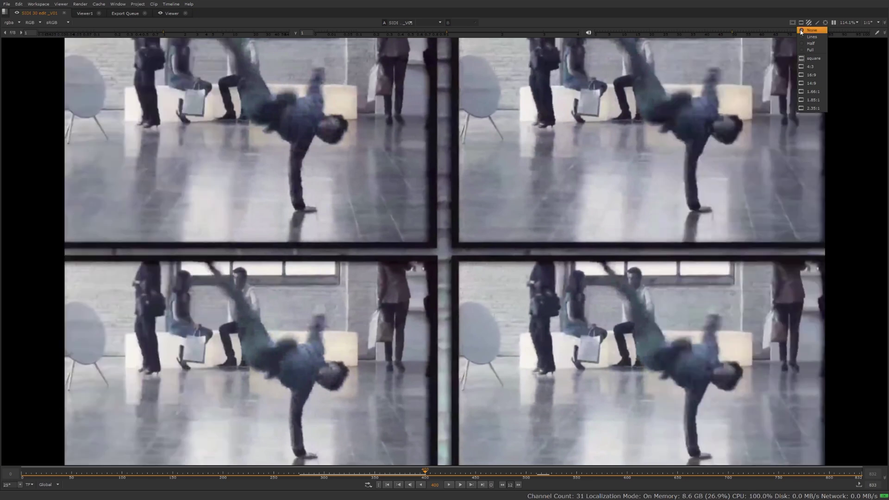
{"action": "left_click", "coordinate": [746, 25]}
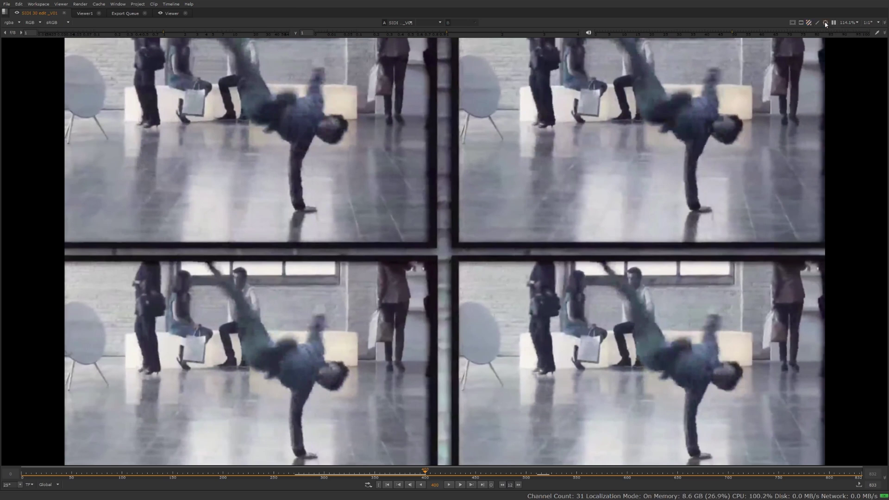
{"action": "left_click", "coordinate": [808, 24]}
{"action": "left_click", "coordinate": [820, 37]}
Turn off the viewer's region of interest so the whole dance frame shows unboxed.
{"action": "scroll", "coordinate": [647, 169], "scroll_direction": "up", "scroll_amount": 1}
{"action": "scroll", "coordinate": [648, 168], "scroll_direction": "down", "scroll_amount": 1}
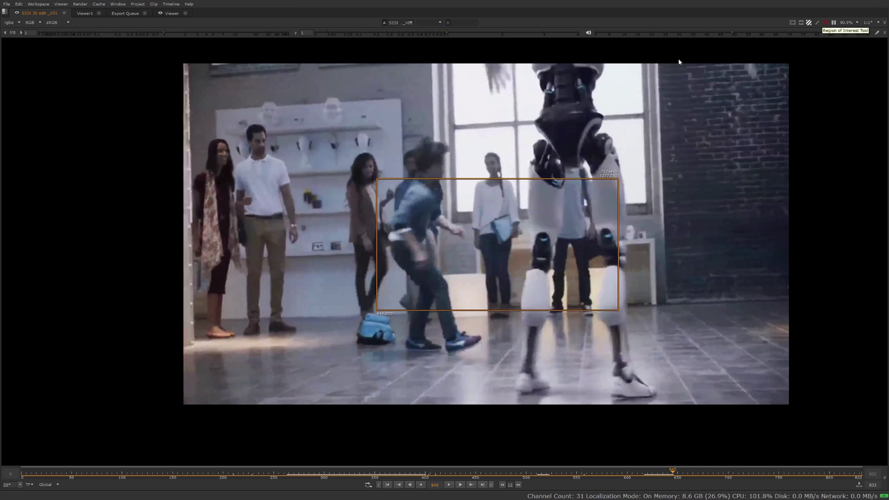
{"action": "left_click", "coordinate": [825, 22]}
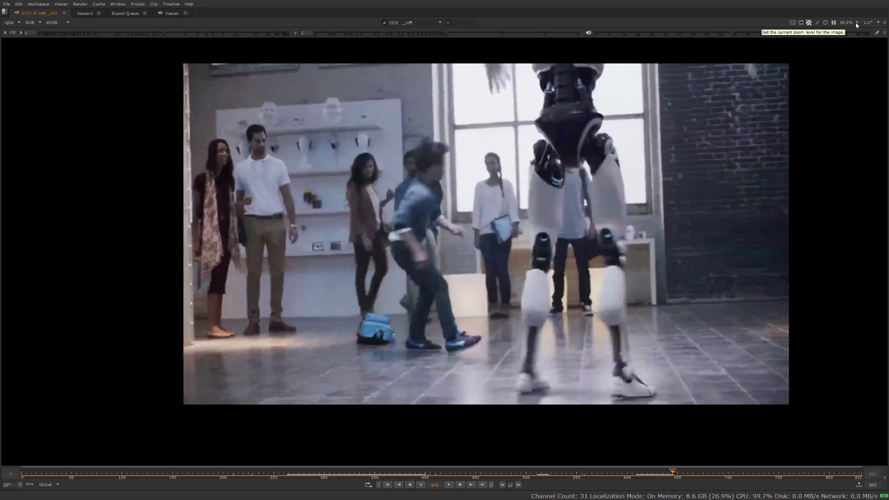
Set the viewer zoom to 100% and zoom in and out on the robot shot.
{"action": "key", "text": "ctrl+1"}
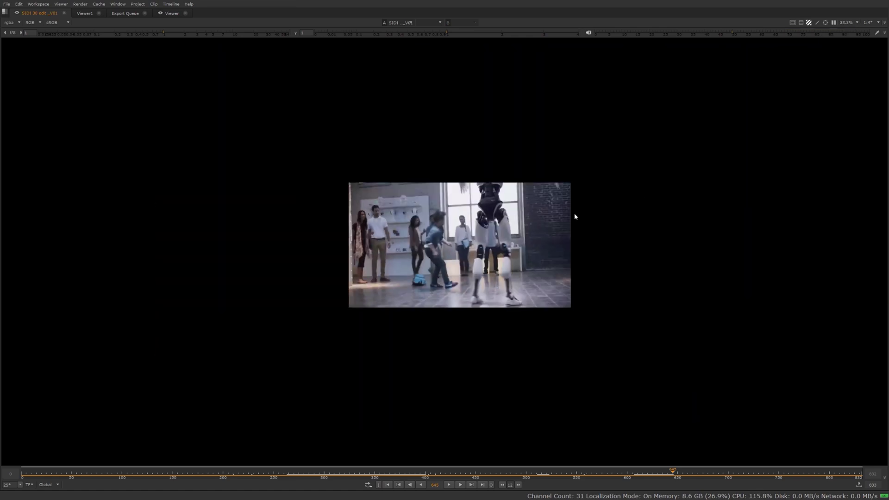
{"action": "scroll", "coordinate": [465, 224], "scroll_direction": "down", "scroll_amount": 5}
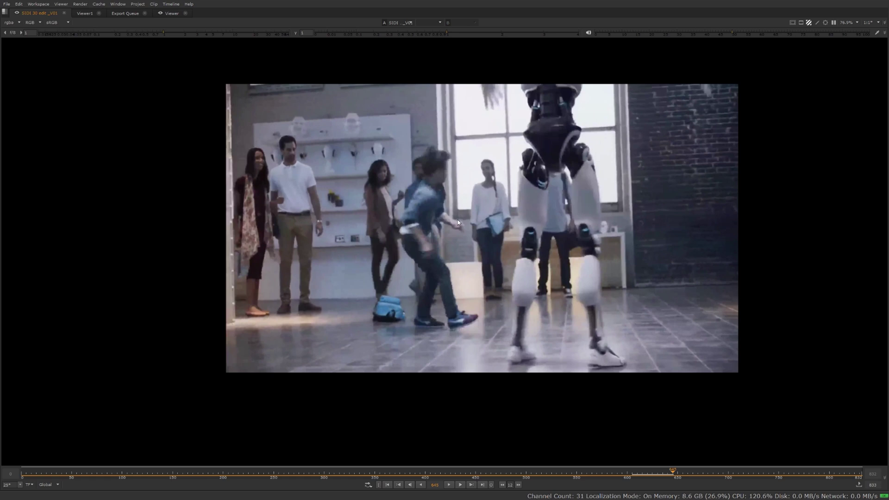
{"action": "scroll", "coordinate": [385, 241], "scroll_direction": "up", "scroll_amount": 3}
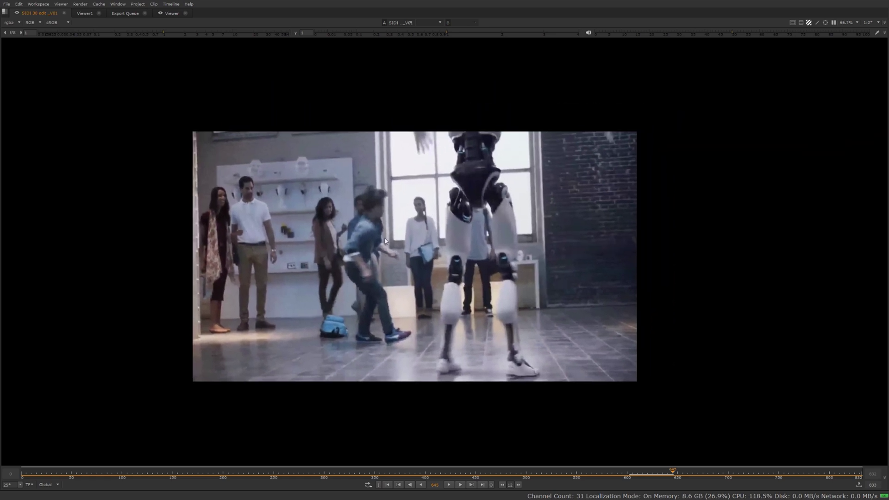
{"action": "scroll", "coordinate": [385, 238], "scroll_direction": "up", "scroll_amount": 3}
{"action": "scroll", "coordinate": [561, 113], "scroll_direction": "down", "scroll_amount": 1}
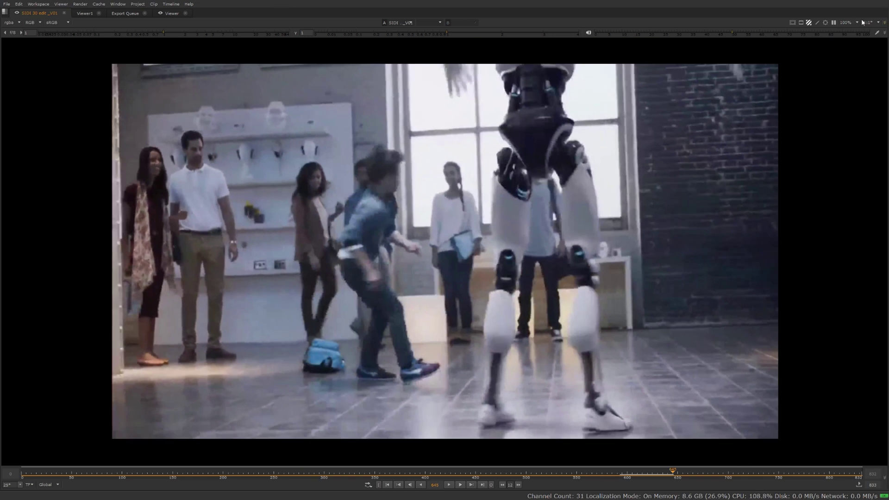
Try 1:8 proxy resolution, settle on full 1:1, then restore the full workspace around the viewer.
{"action": "left_click", "coordinate": [880, 22]}
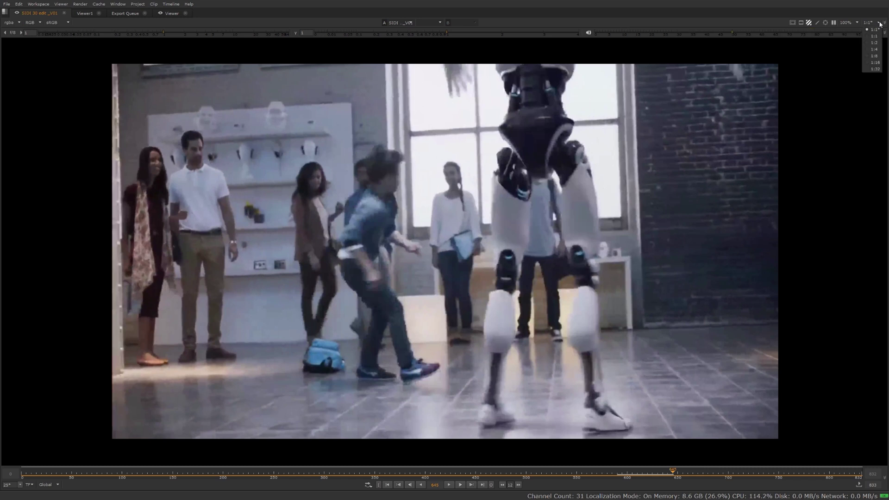
{"action": "left_click", "coordinate": [875, 56]}
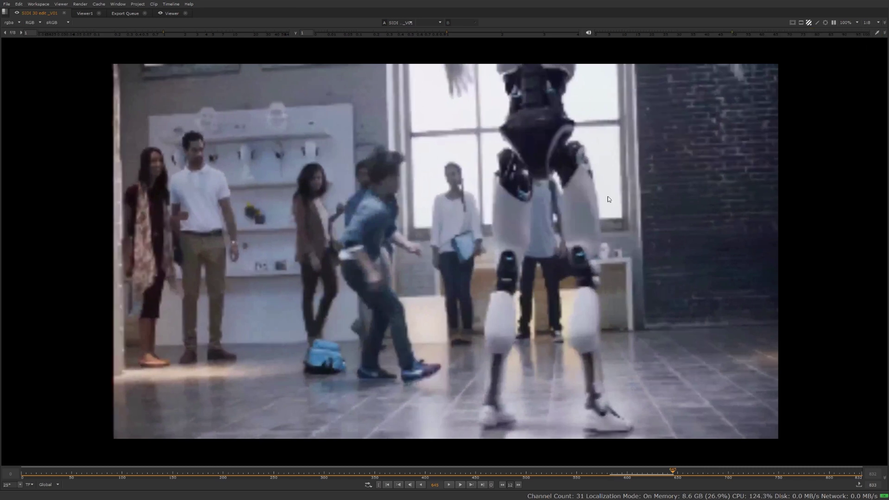
{"action": "left_click", "coordinate": [875, 24]}
{"action": "left_click", "coordinate": [875, 45]}
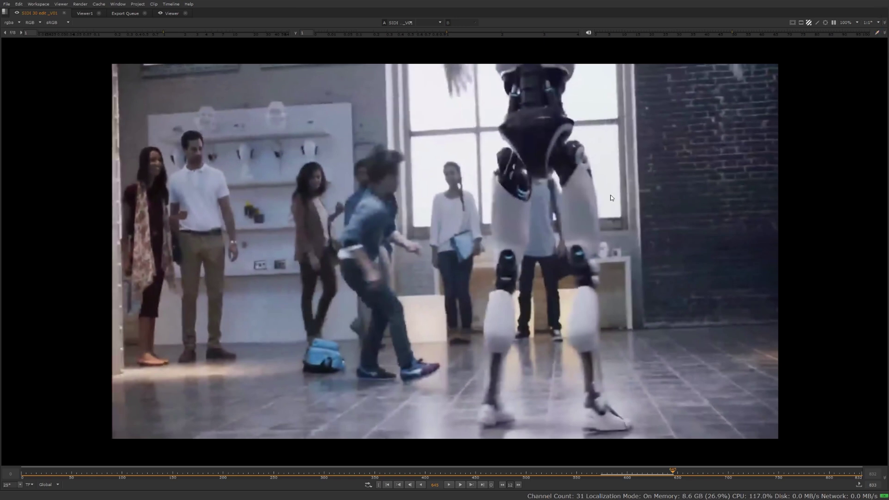
{"action": "scroll", "coordinate": [511, 222], "scroll_direction": "down", "scroll_amount": 5}
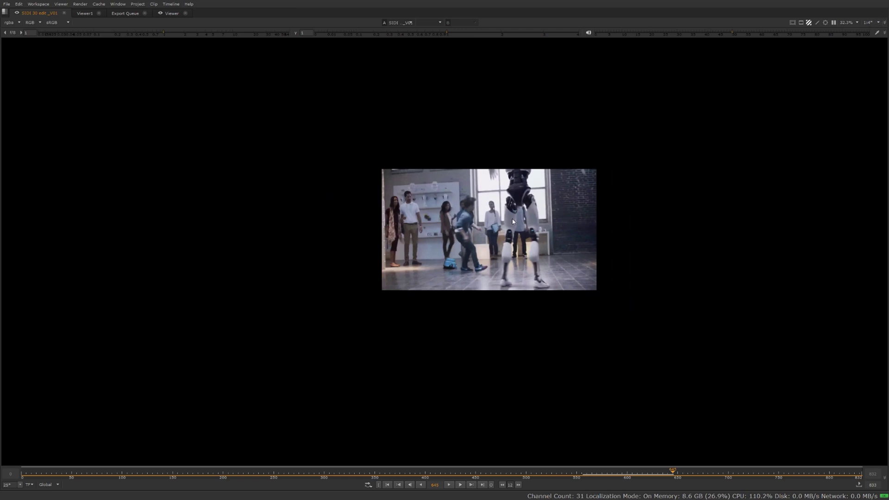
{"action": "scroll", "coordinate": [512, 226], "scroll_direction": "up", "scroll_amount": 3}
{"action": "scroll", "coordinate": [511, 226], "scroll_direction": "up", "scroll_amount": 2}
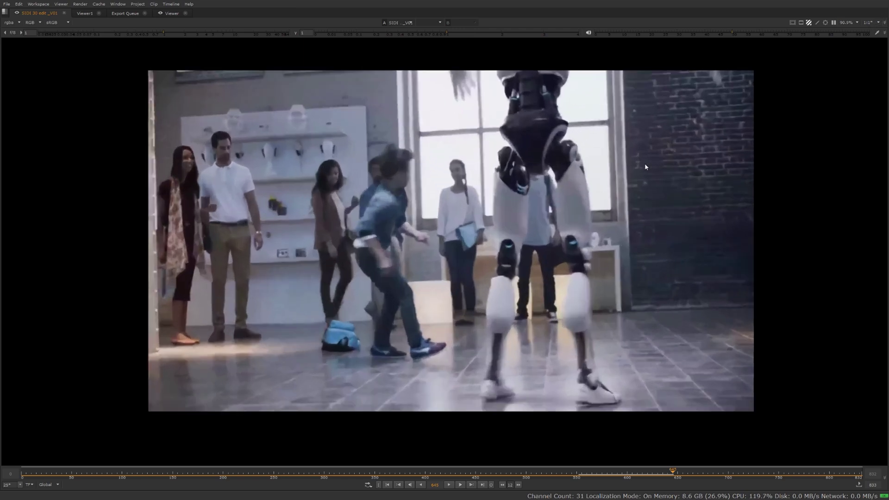
{"action": "key", "text": "grave"}
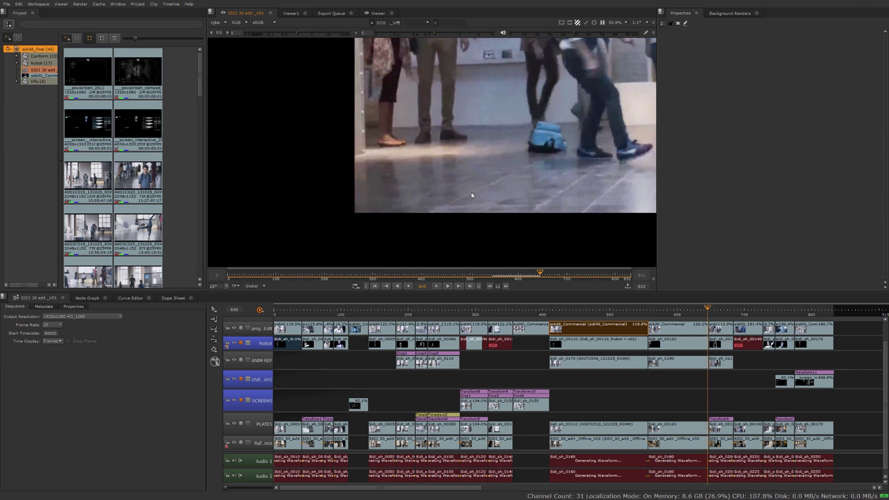
Fit the frame in the viewer and open Project > Edit Settings for sidiAli_final.
{"action": "key", "text": "f"}
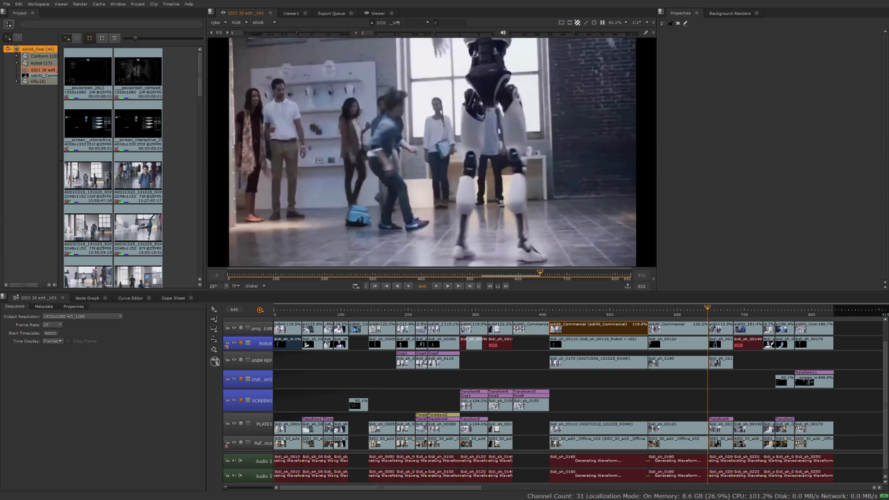
{"action": "left_click", "coordinate": [138, 6]}
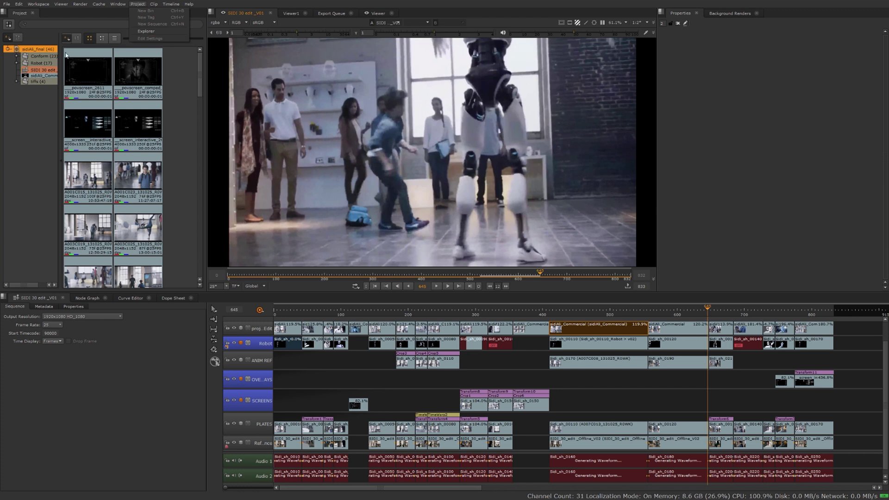
{"action": "left_click", "coordinate": [26, 144]}
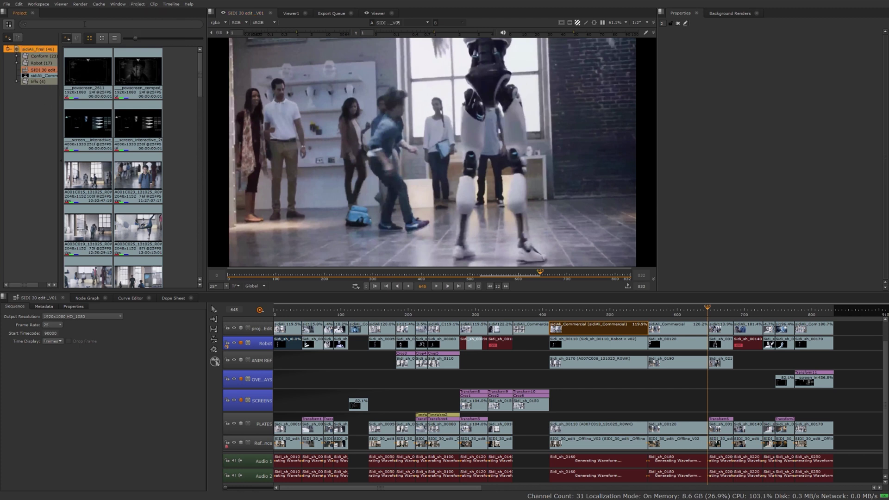
{"action": "left_click", "coordinate": [137, 4]}
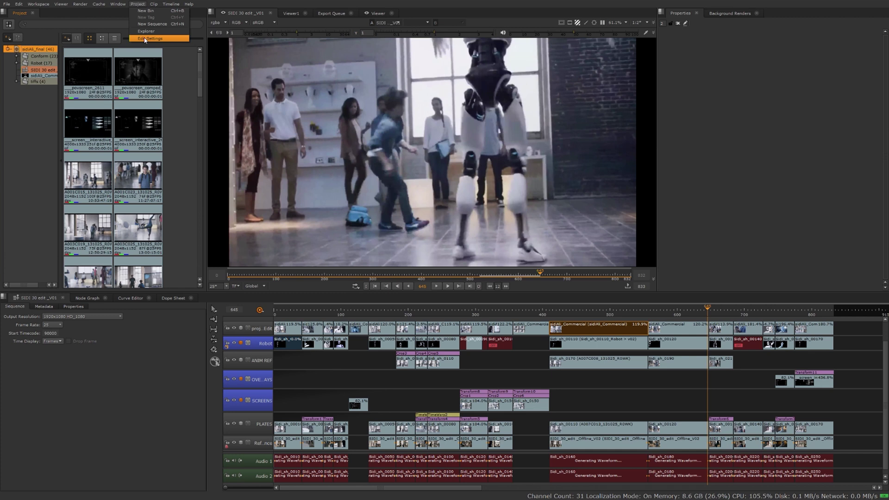
{"action": "left_click", "coordinate": [145, 39]}
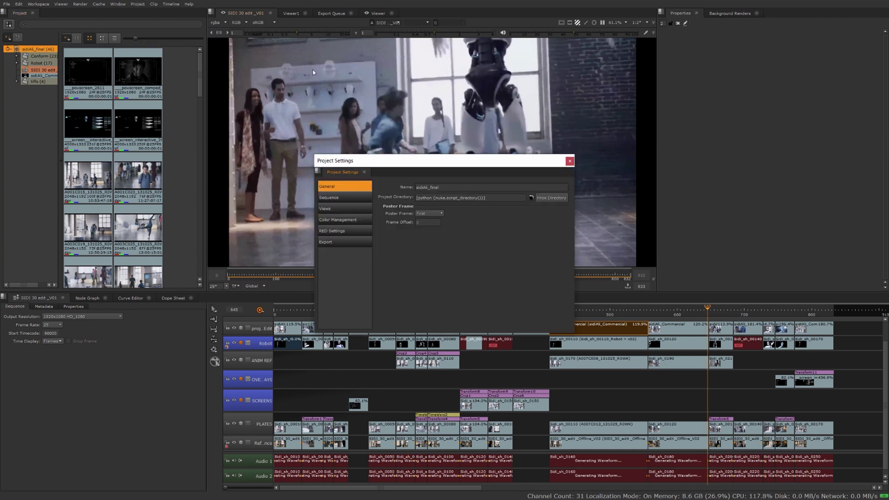
Try a Custom poster frame, return it to First, then switch to the Sequence settings page.
{"action": "double_click", "coordinate": [460, 188]}
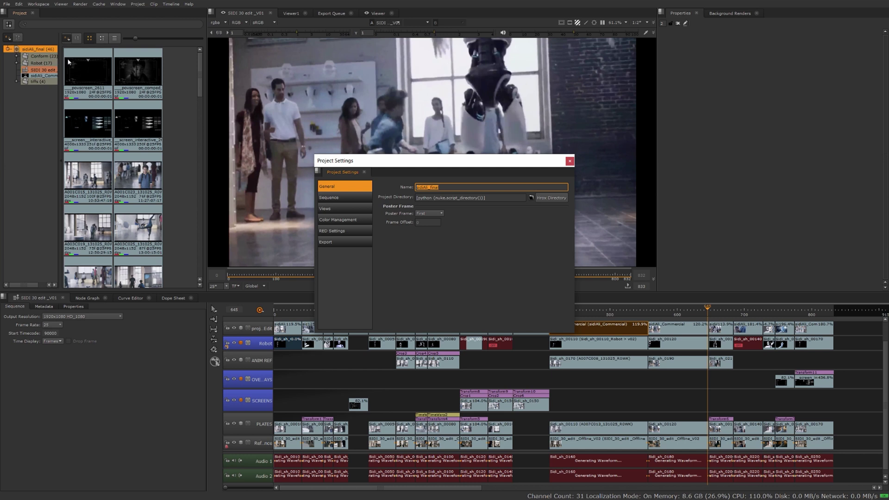
{"action": "left_click", "coordinate": [435, 216]}
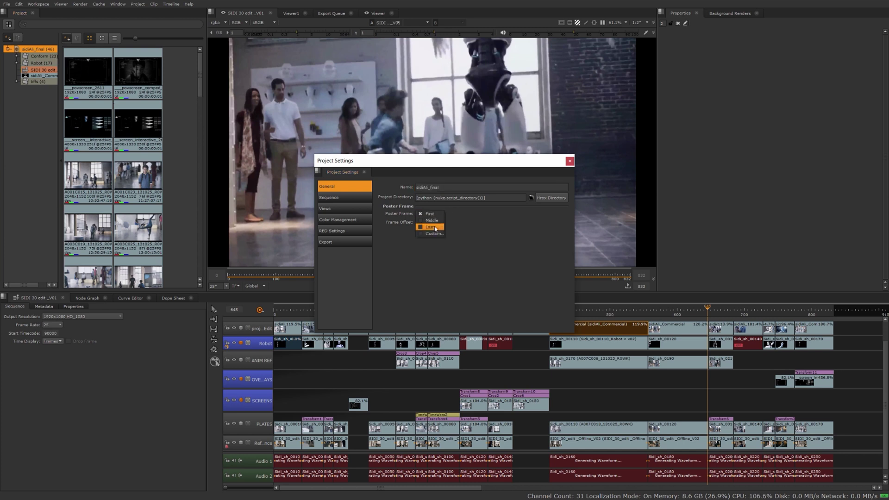
{"action": "left_click", "coordinate": [435, 234]}
{"action": "left_click", "coordinate": [434, 214]}
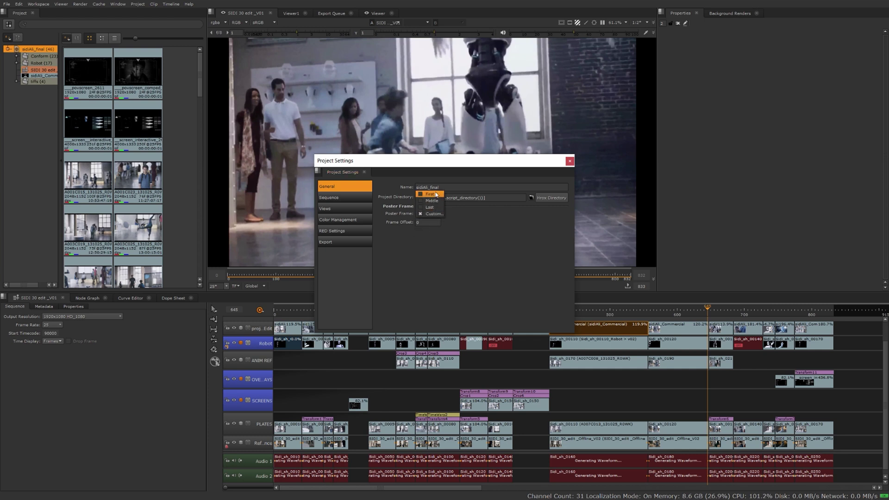
{"action": "left_click", "coordinate": [436, 195]}
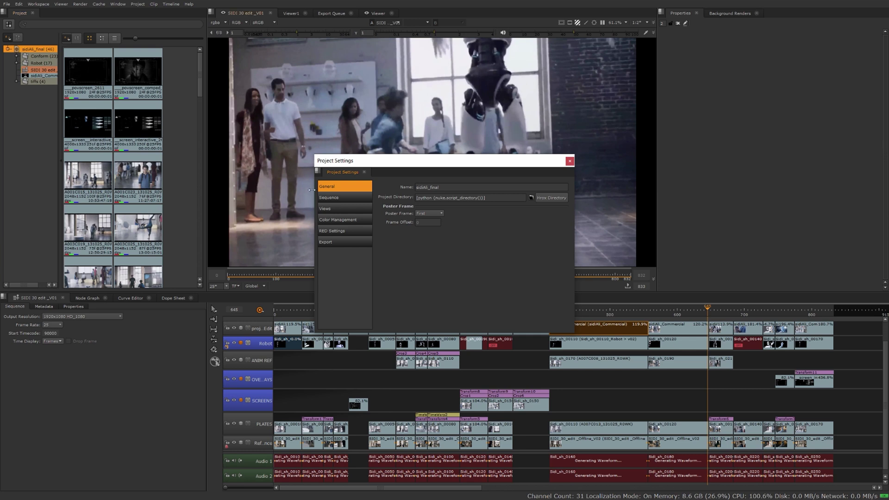
{"action": "left_click", "coordinate": [434, 214]}
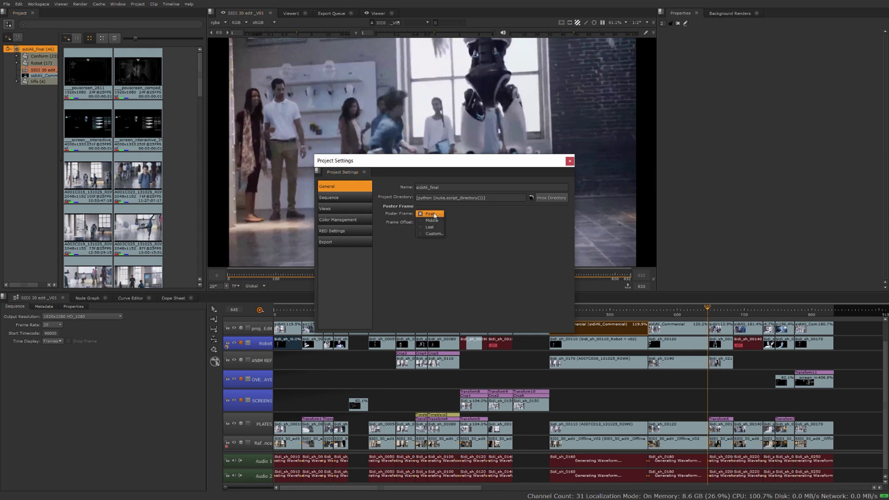
{"action": "left_click", "coordinate": [464, 235]}
{"action": "left_click", "coordinate": [345, 197]}
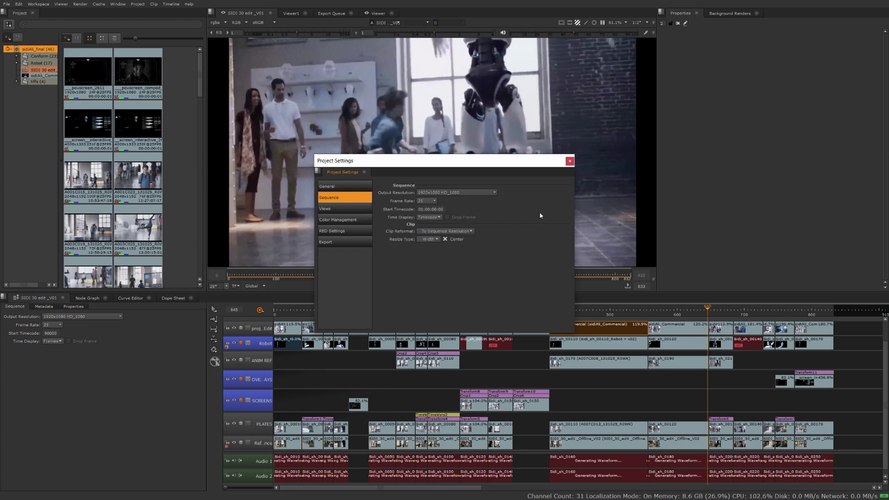
Check the Clip Reformat and Resize Type options, leaving Resize Type at Width.
{"action": "left_click", "coordinate": [454, 232]}
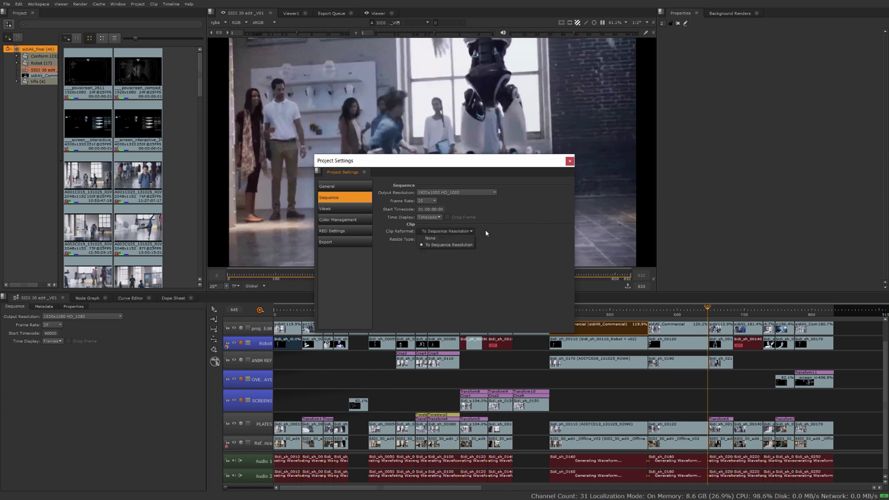
{"action": "left_click", "coordinate": [508, 233]}
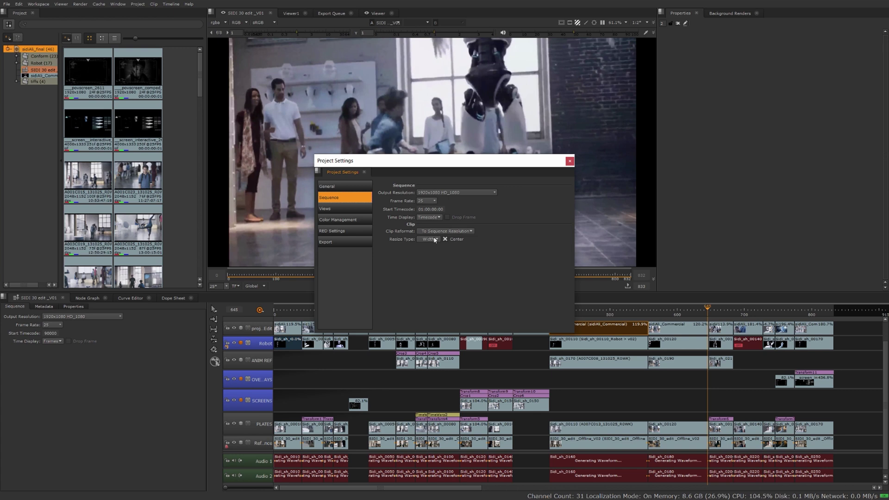
{"action": "left_click", "coordinate": [429, 239]}
{"action": "left_click", "coordinate": [516, 240]}
Review the Views and Color Management pages, keeping color management set to Nuke.
{"action": "left_click", "coordinate": [345, 208]}
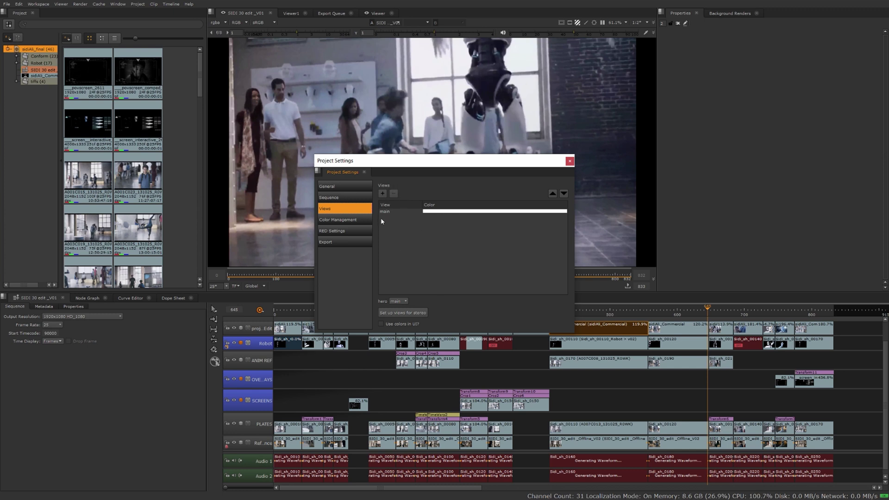
{"action": "left_click", "coordinate": [355, 220]}
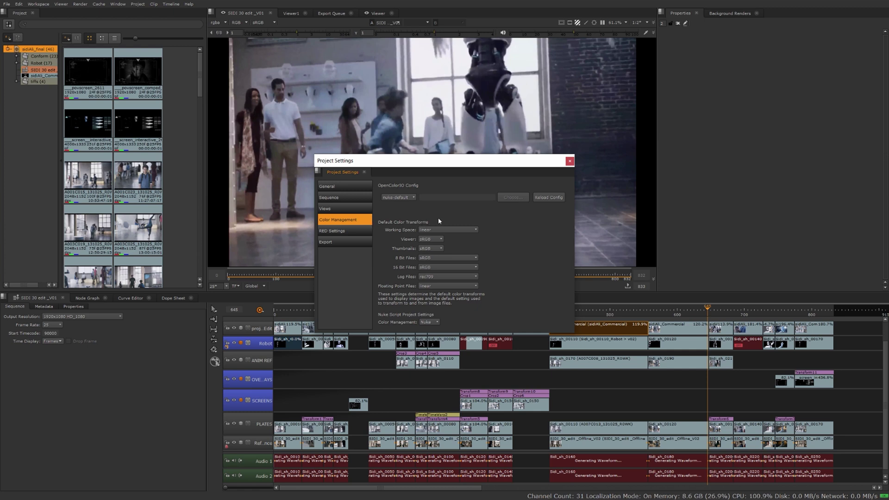
{"action": "left_click", "coordinate": [437, 321]}
{"action": "left_click", "coordinate": [460, 315]}
Switch the OpenColorIO config to custom and back to nuke-default, then show RED Settings.
{"action": "left_click", "coordinate": [413, 197]}
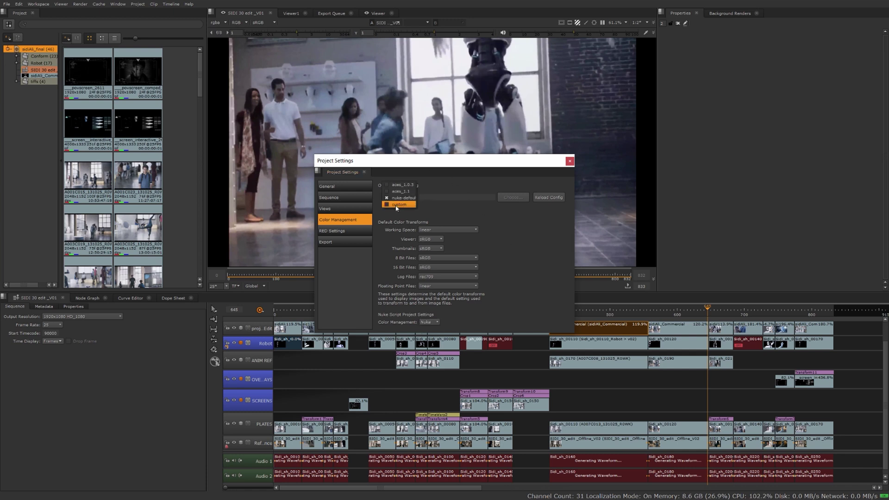
{"action": "left_click", "coordinate": [396, 202]}
{"action": "left_click", "coordinate": [398, 197]}
{"action": "left_click", "coordinate": [396, 191]}
{"action": "left_click", "coordinate": [346, 231]}
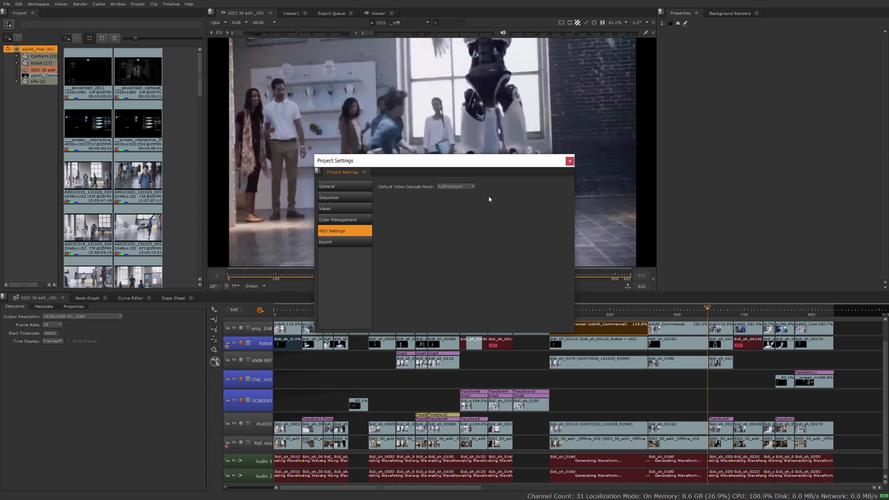
Keep the default video decode mode at FullPremium, look at Export settings, and close Project Settings.
{"action": "left_click", "coordinate": [474, 187]}
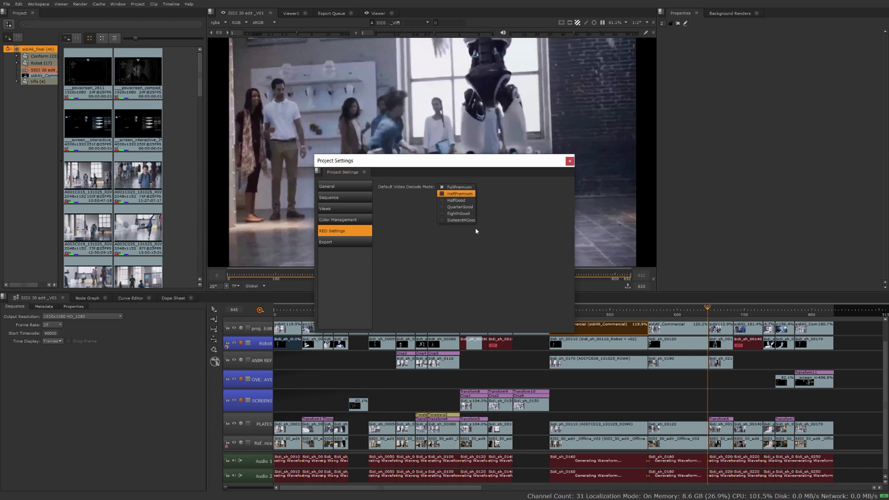
{"action": "left_click", "coordinate": [451, 245]}
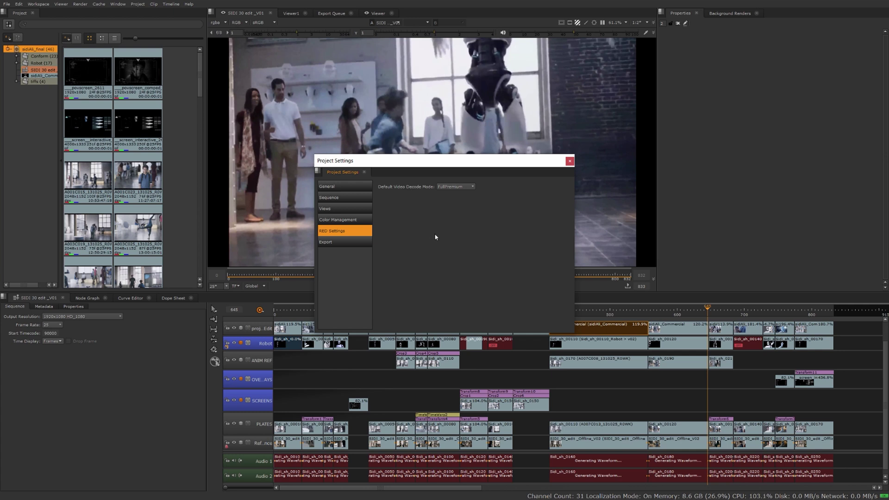
{"action": "left_click", "coordinate": [345, 243]}
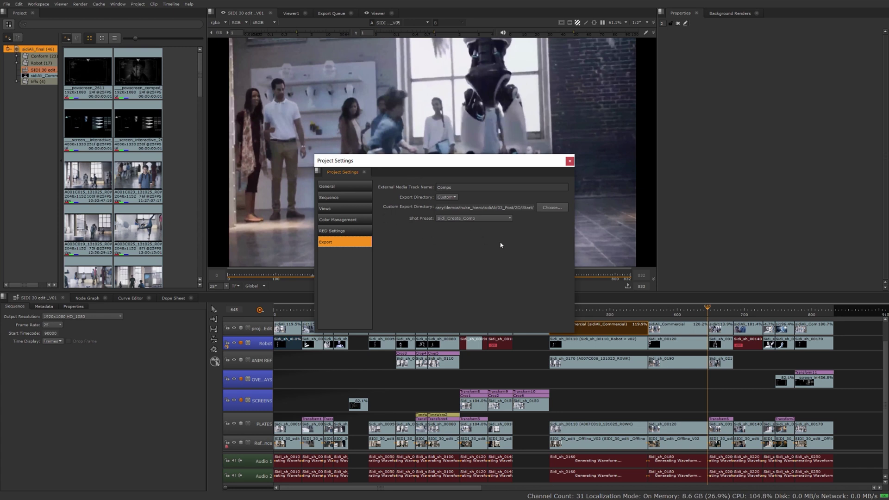
{"action": "left_click", "coordinate": [570, 161]}
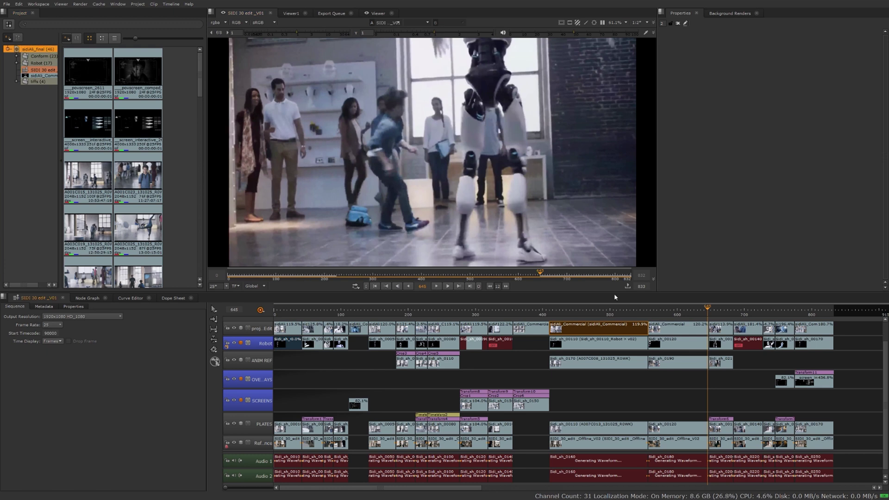